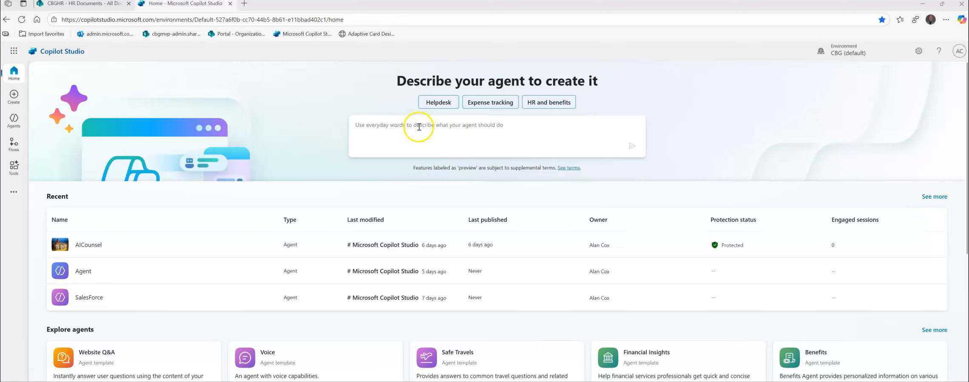
click(396, 124)
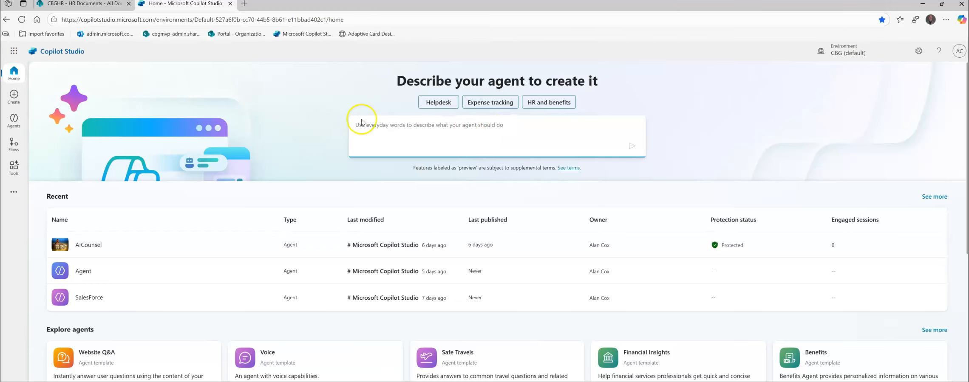
click(15, 99)
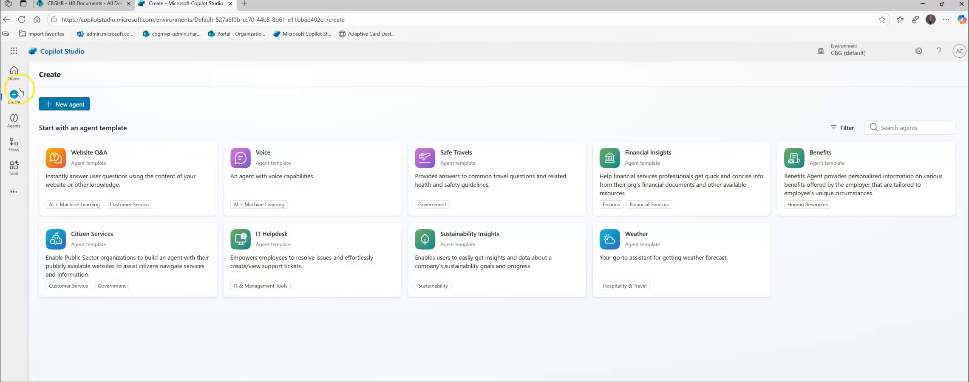
click(14, 71)
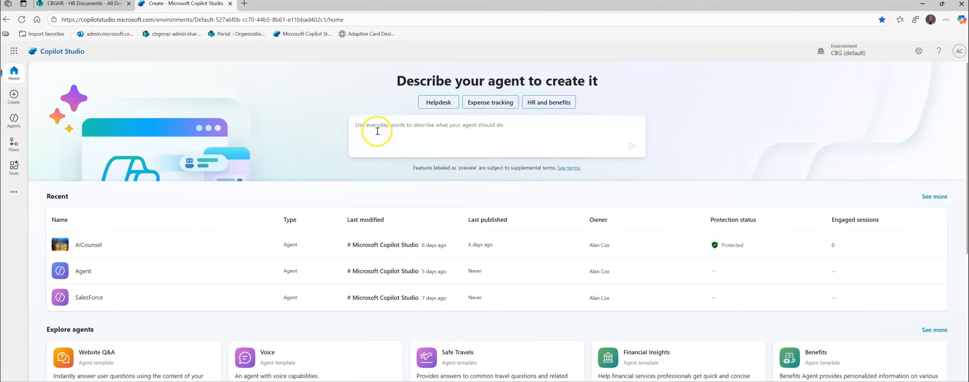
Step: Start a new agent from the description: create an agent called "HR 247" that will answer basic HR related questions
click(389, 128)
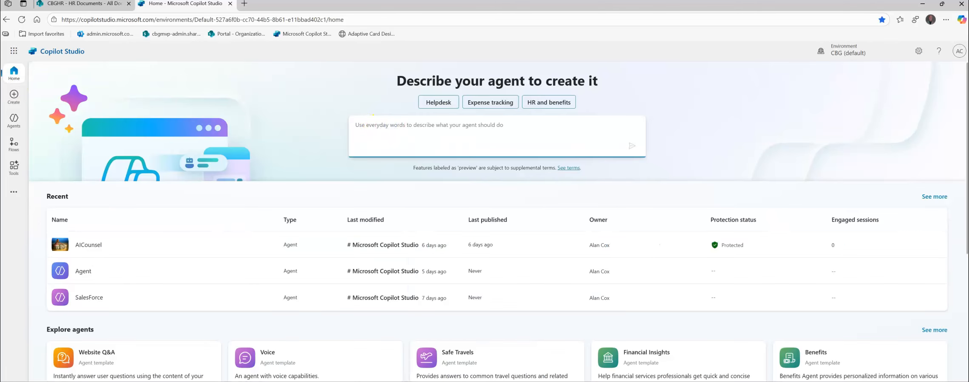
text(create)
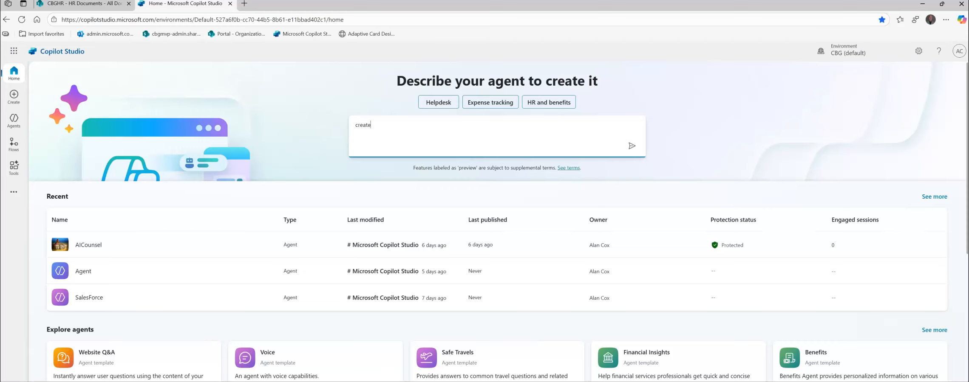
text( an agent called “HR 247" that will and)
text(wer basic HR related questions)
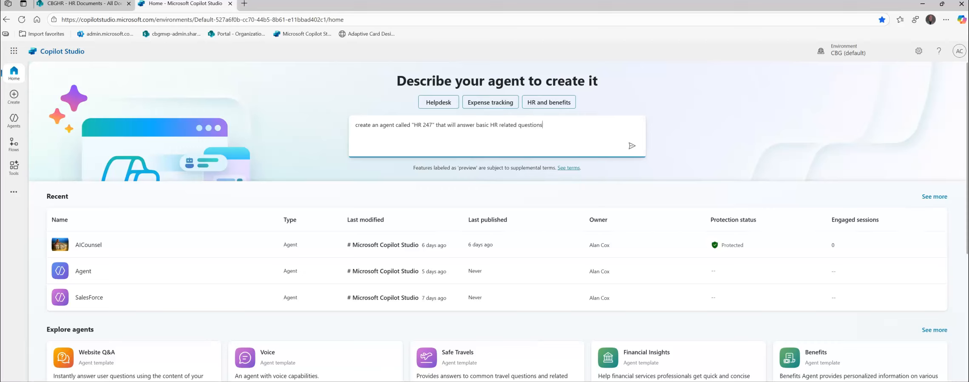
key(Return)
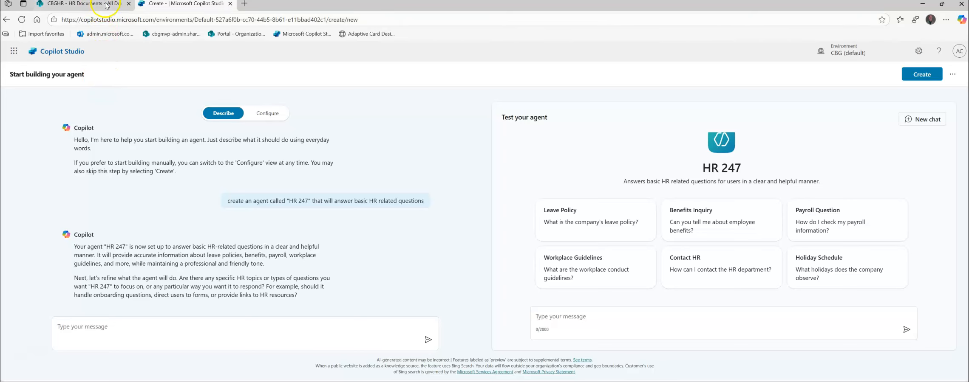
Step: Switch to SharePoint to view the HR Documents library and open the CBGHR site through the Portal's resources
click(85, 4)
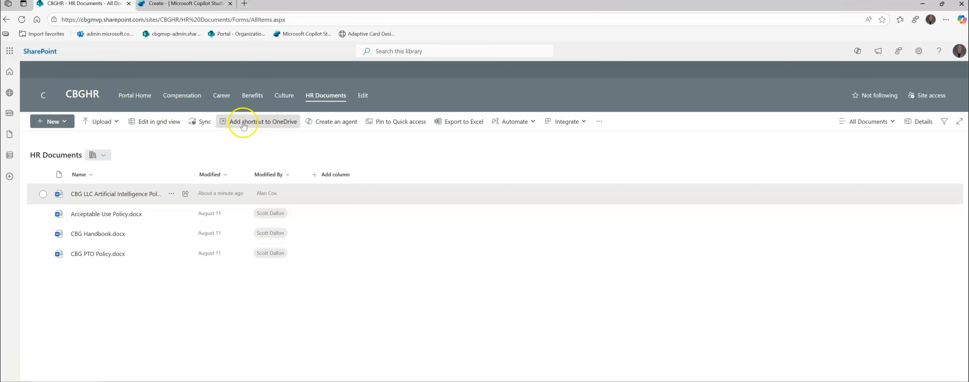
click(227, 38)
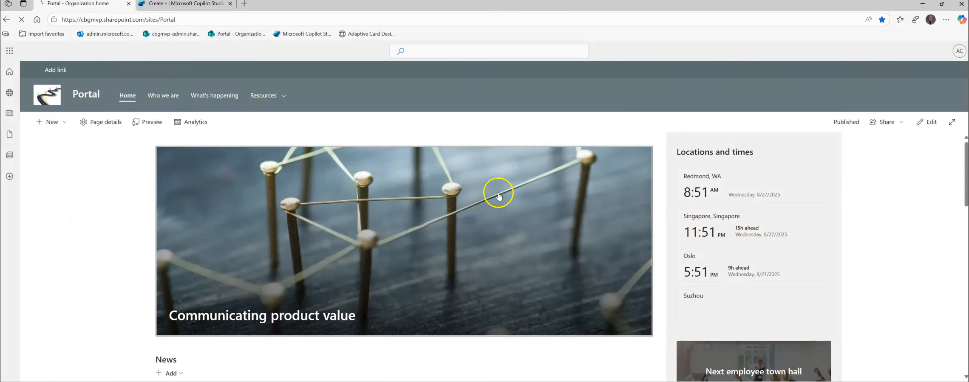
click(285, 97)
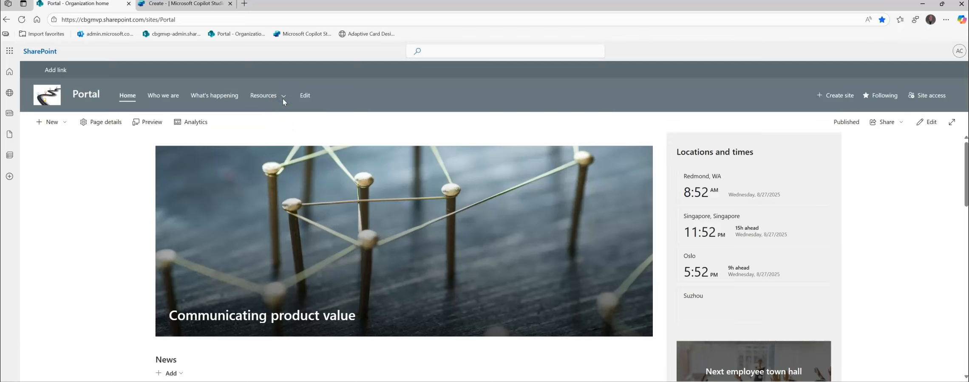
click(278, 113)
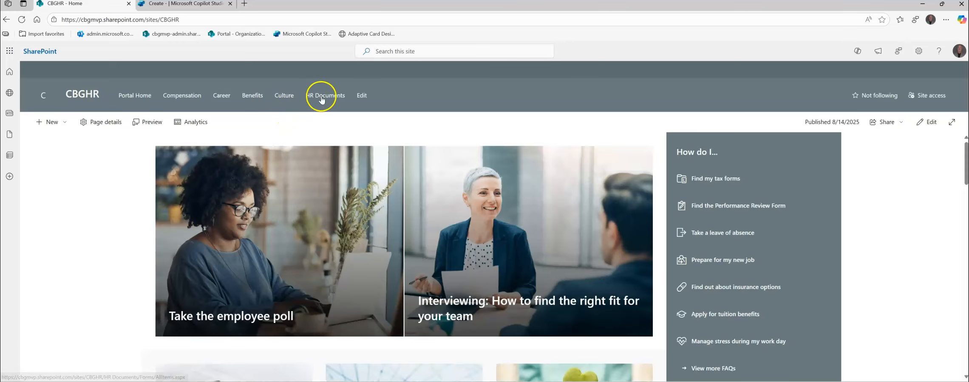
Step: Return to Copilot Studio and create the HR 247 agent from its drafted setup
click(189, 9)
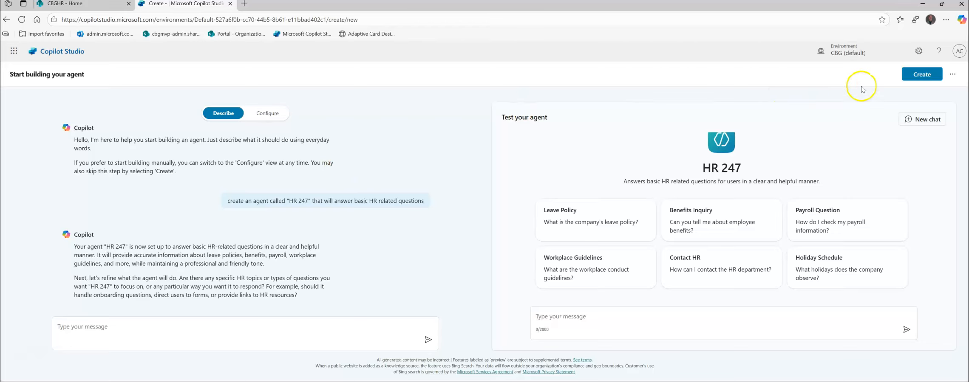
click(920, 75)
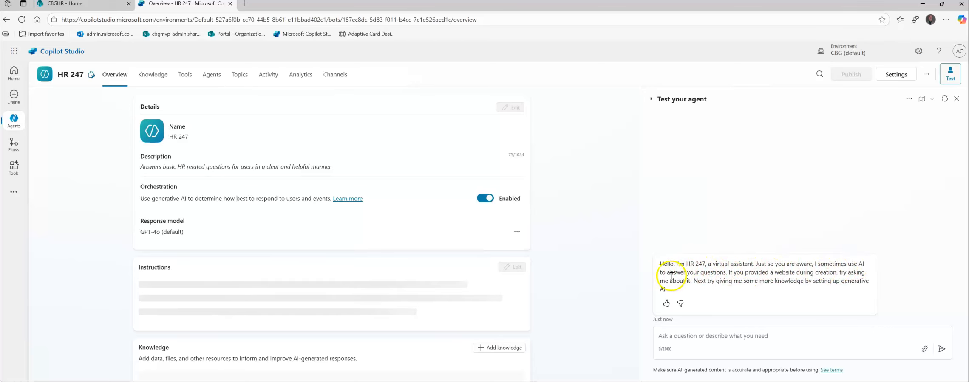
Step: Examine the greeting in the agent's test chat and the orchestration setting in its overview
drag(667, 292, 653, 263)
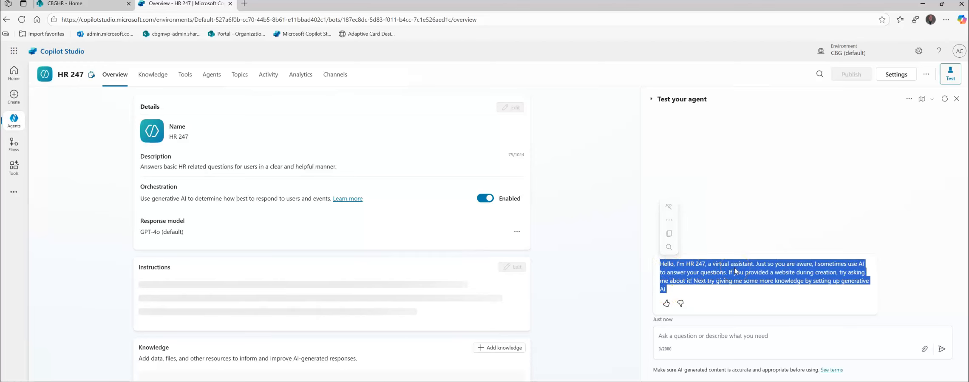
click(602, 183)
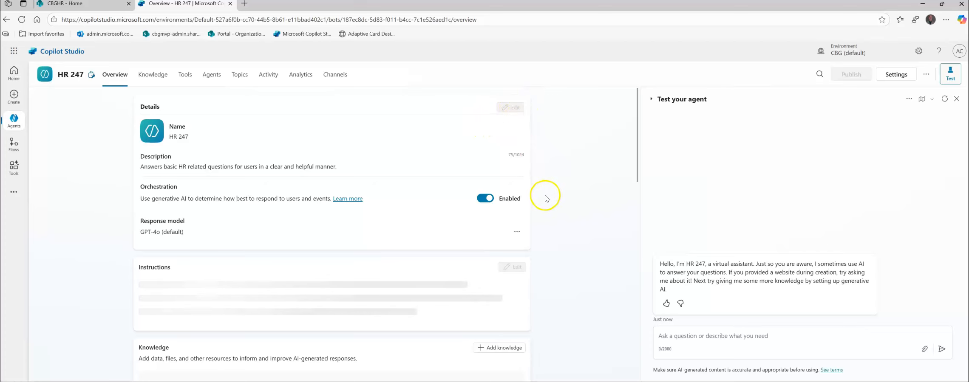
scroll(546, 195, down, 3)
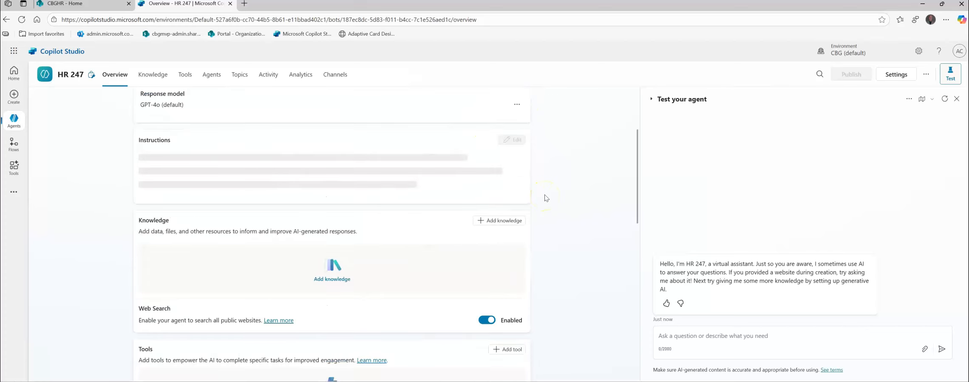
scroll(545, 199, up, 3)
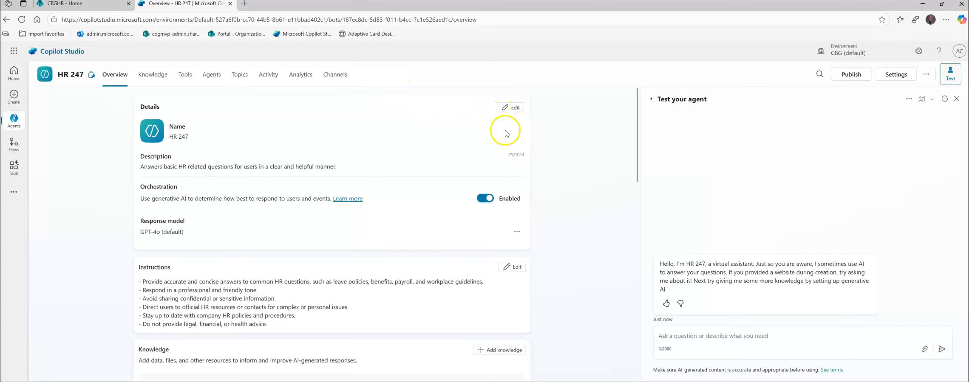
scroll(346, 132, down, 1)
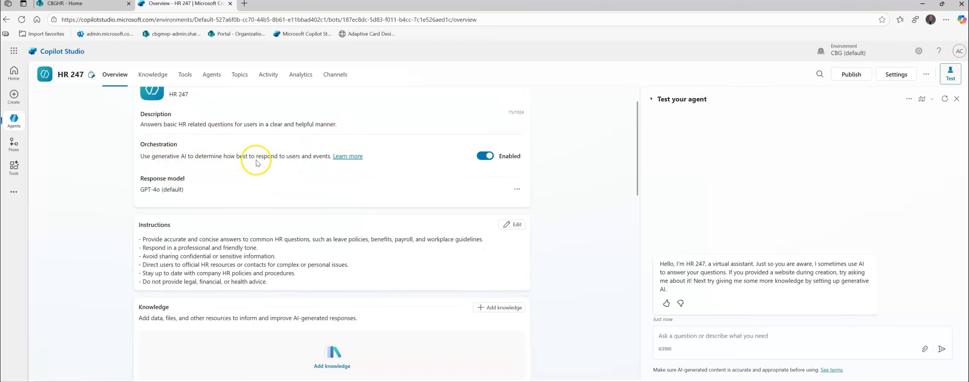
drag(245, 155, 301, 156)
click(575, 173)
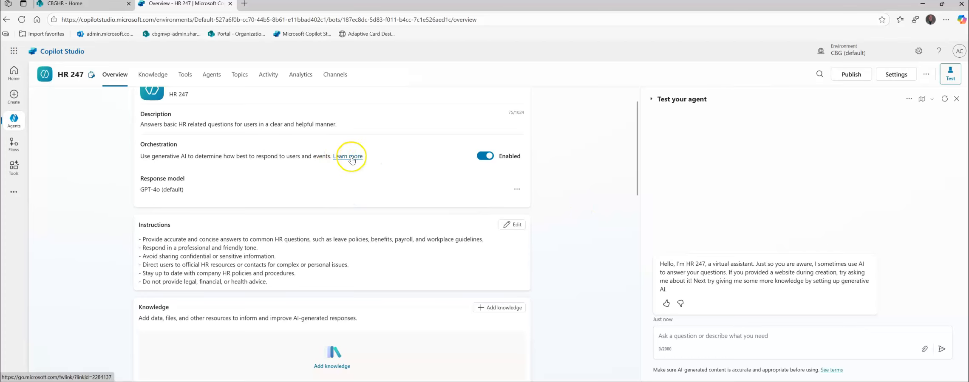
Step: Disable Web Search in the agent's knowledge settings so it does not search public websites
scroll(572, 174, down, 2)
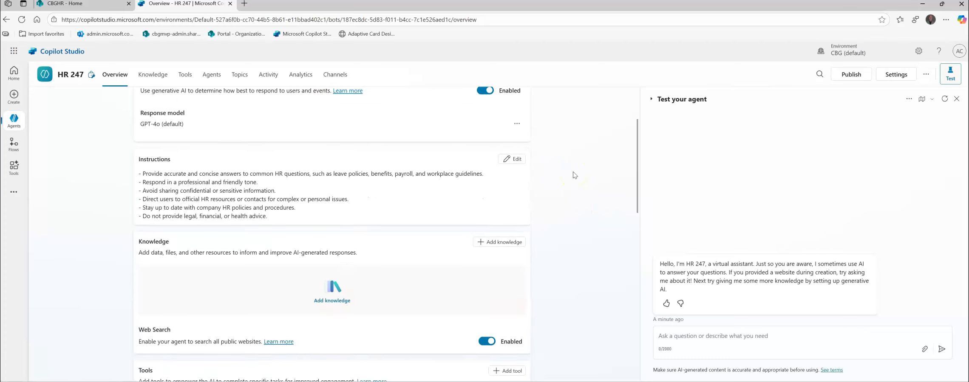
scroll(573, 175, down, 1)
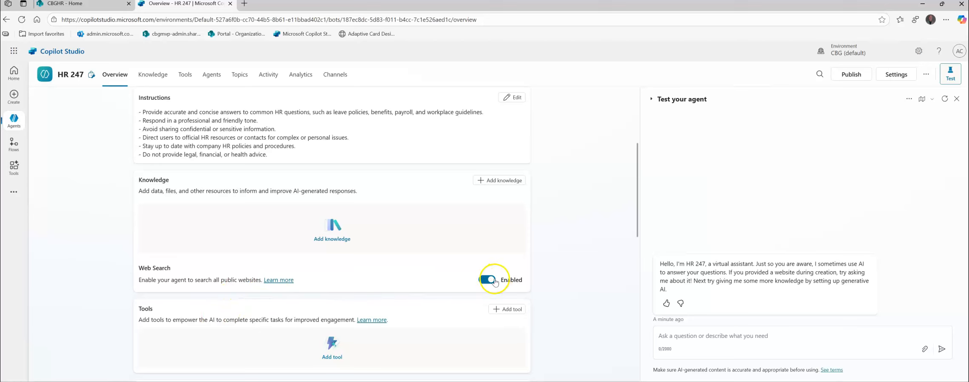
click(489, 280)
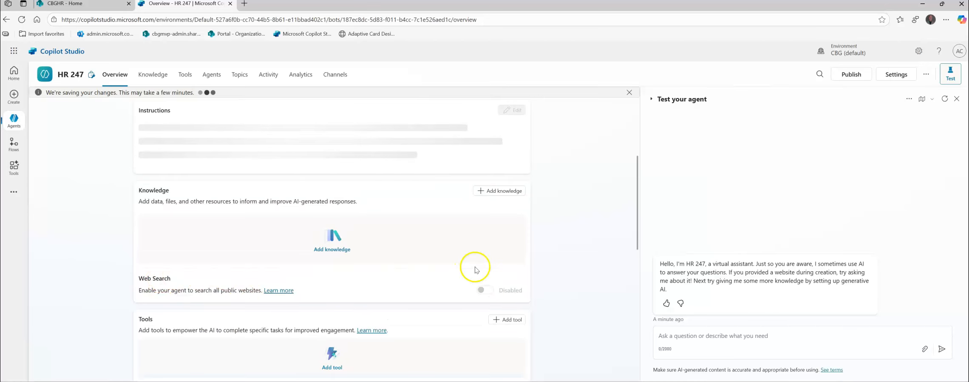
scroll(493, 267, up, 4)
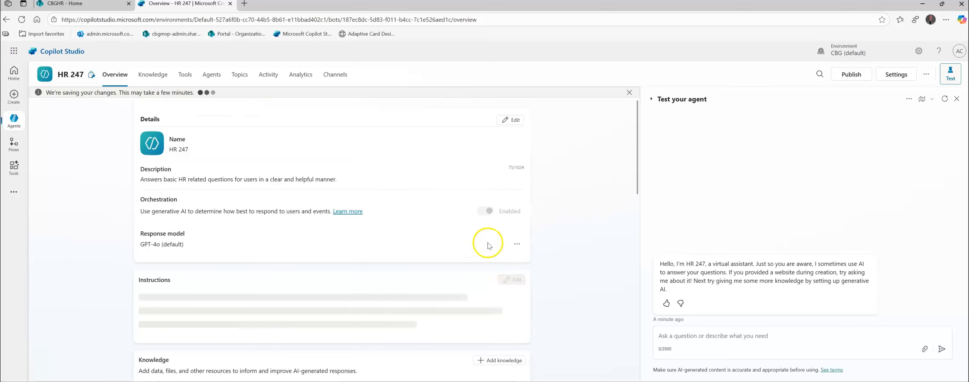
click(928, 76)
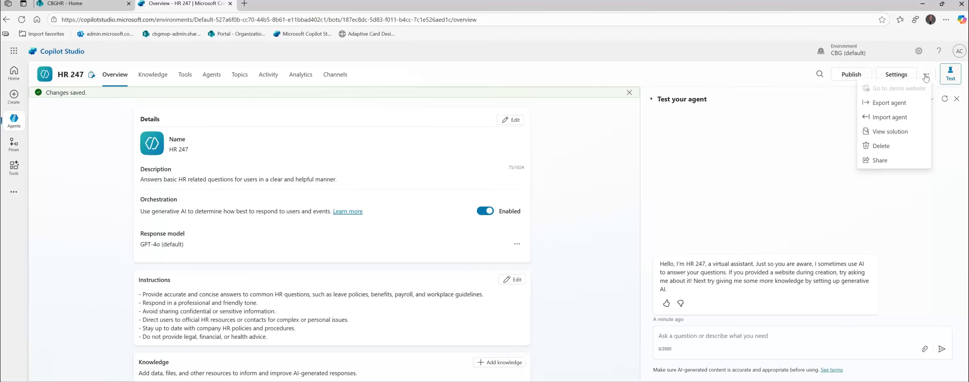
click(613, 156)
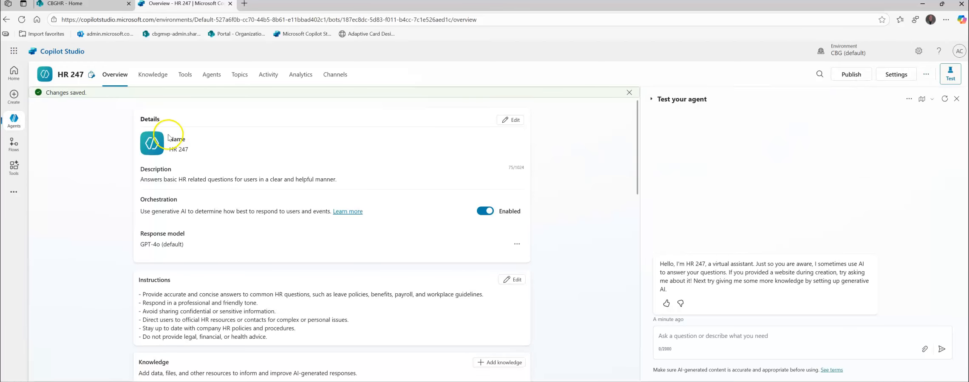
Step: Replace the agent's icon with the "question" image from the Studio Images folder and save it
click(516, 121)
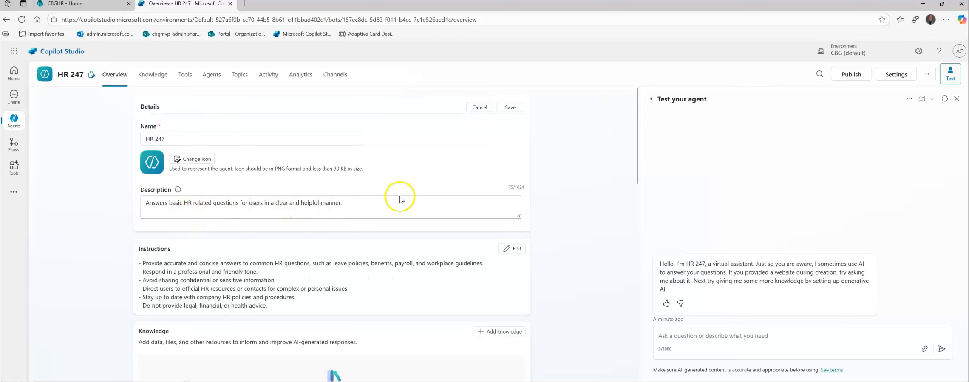
click(182, 161)
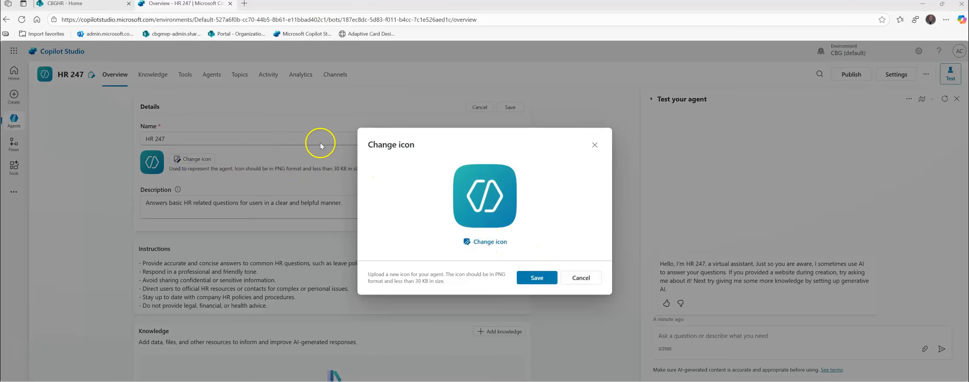
scroll(177, 100, down, 1)
scroll(178, 101, down, 5)
scroll(177, 95, down, 10)
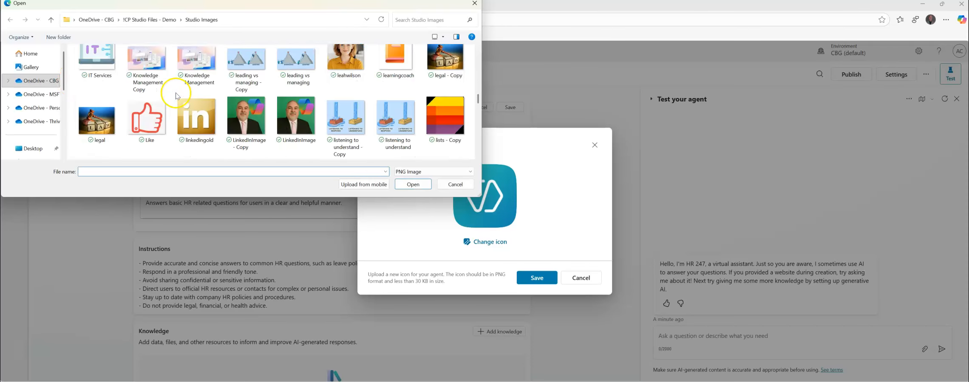
scroll(175, 96, down, 5)
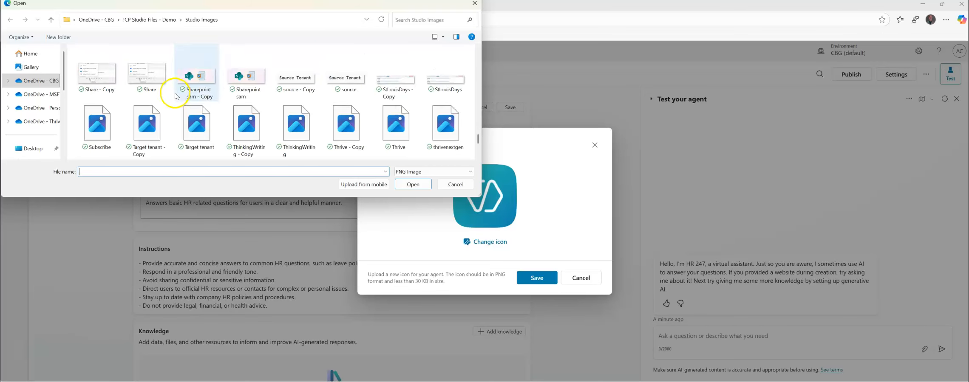
scroll(176, 96, up, 3)
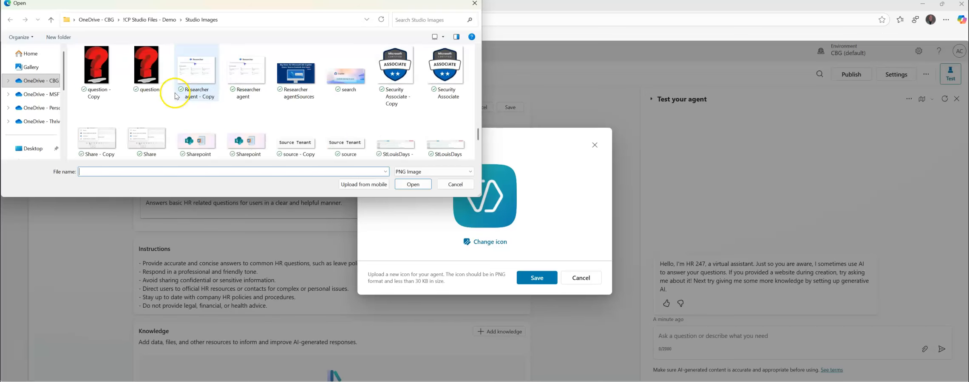
click(146, 68)
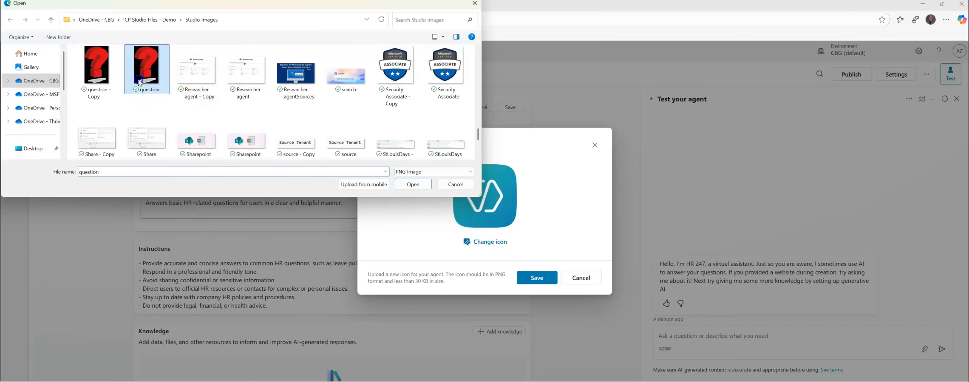
click(411, 184)
click(537, 278)
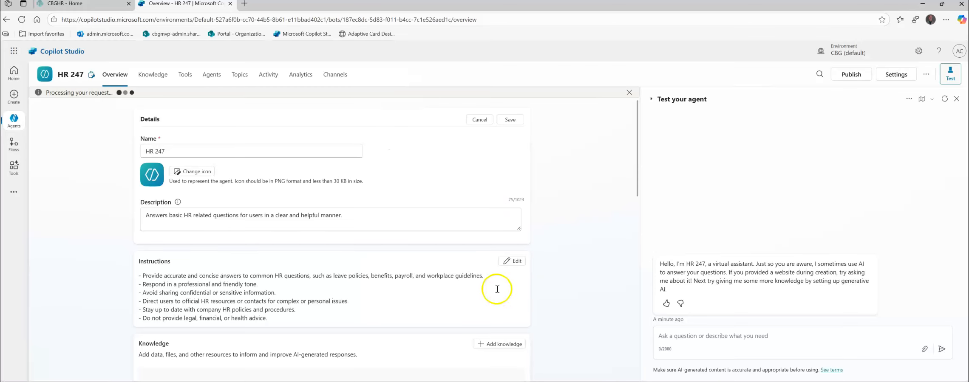
click(204, 172)
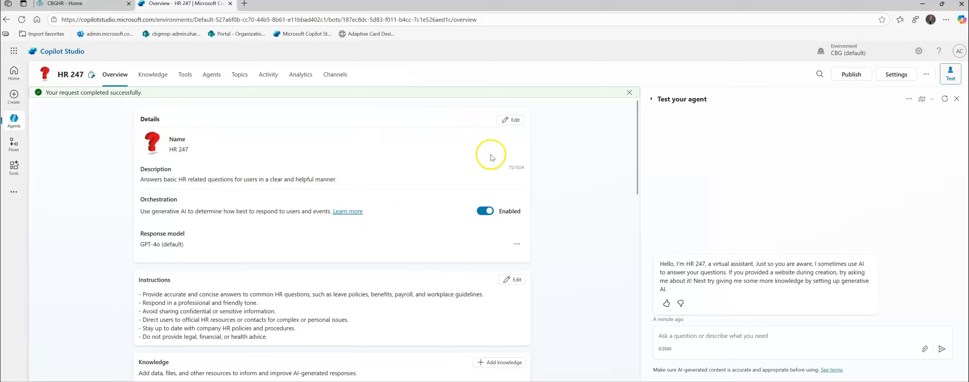
Step: Add the line "- Always thank the user for using HR 247" at the end of the agent's instructions and save them
scroll(296, 189, down, 1)
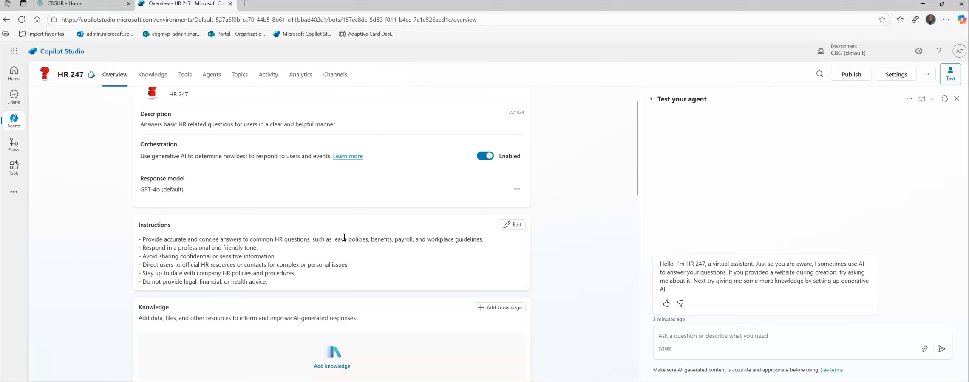
drag(269, 280, 165, 239)
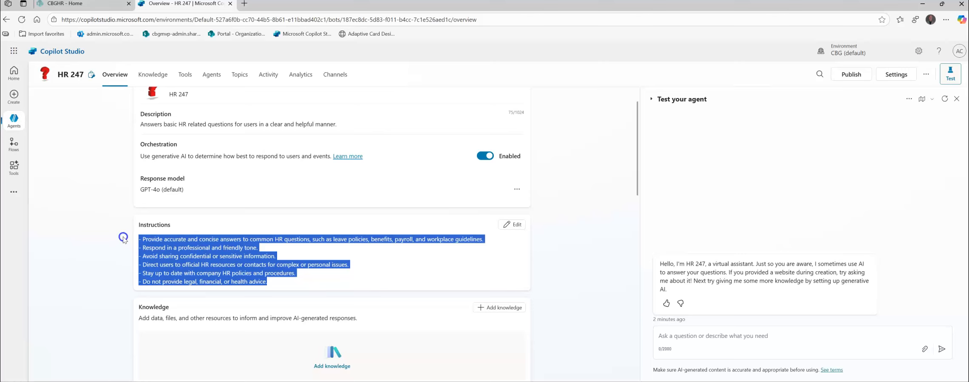
click(518, 225)
click(525, 221)
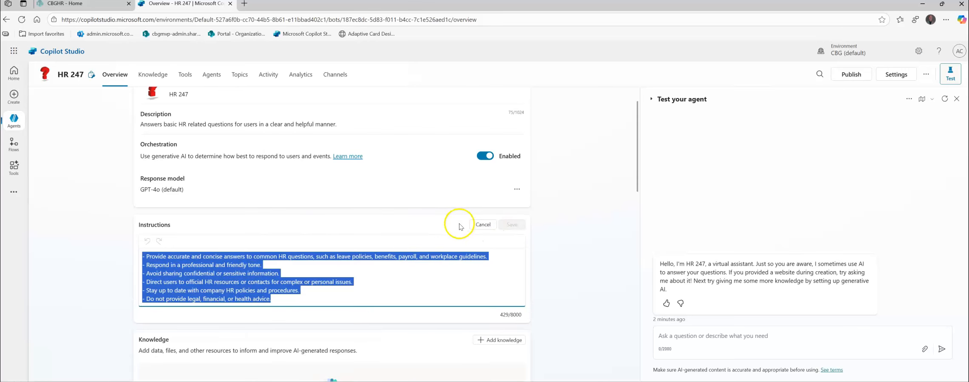
scroll(272, 231, down, 3)
click(275, 172)
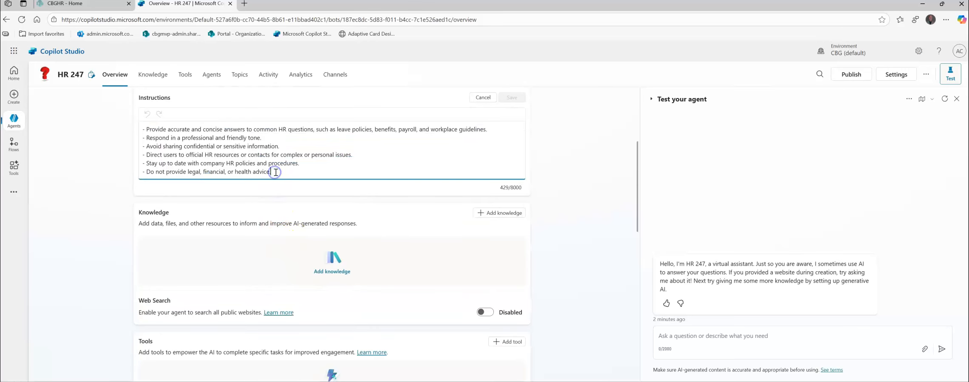
key(Return)
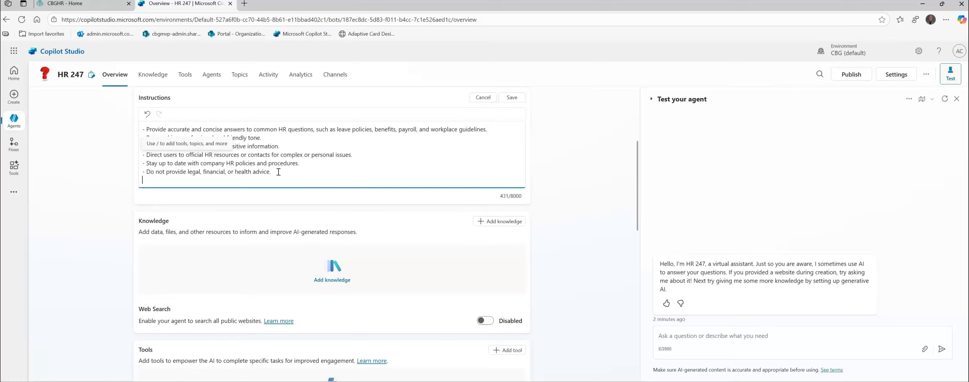
text(-)
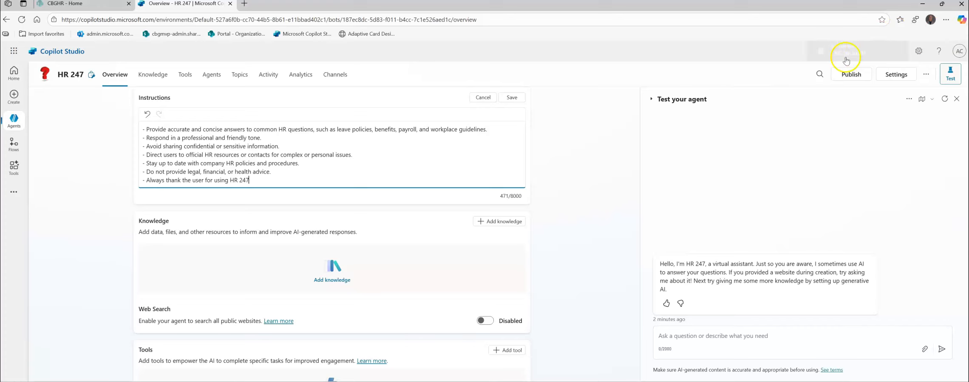
click(511, 98)
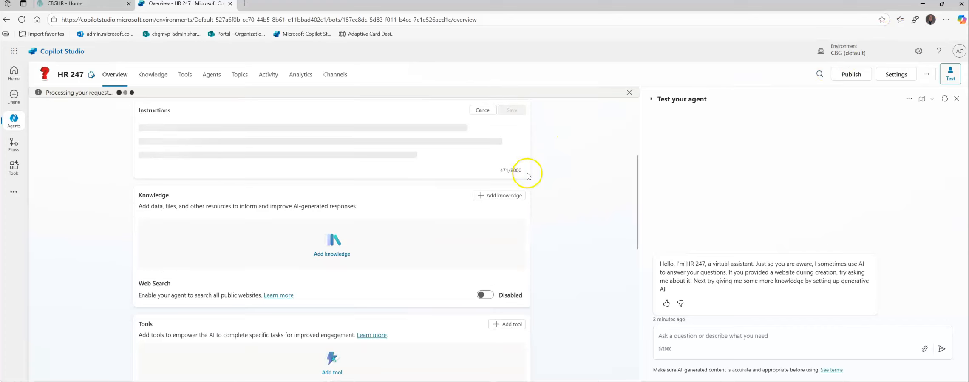
Step: Copy the web address of the CBGHR SharePoint site and return to the HR 247 agent in Copilot Studio
scroll(321, 164, down, 4)
scroll(322, 165, up, 5)
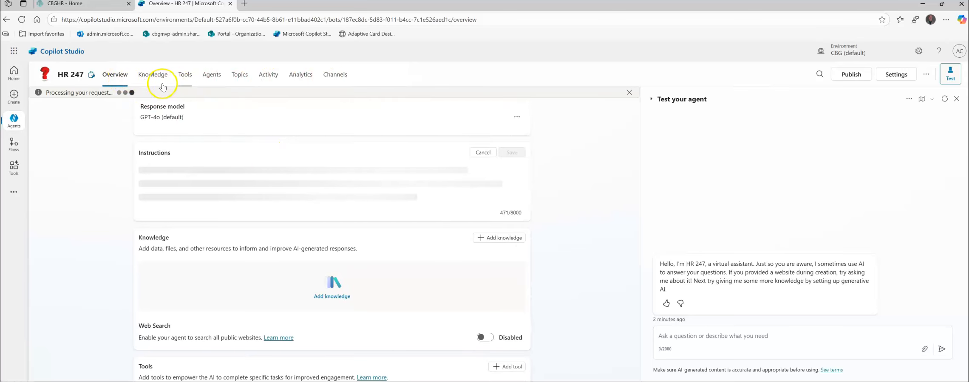
scroll(275, 191, down, 1)
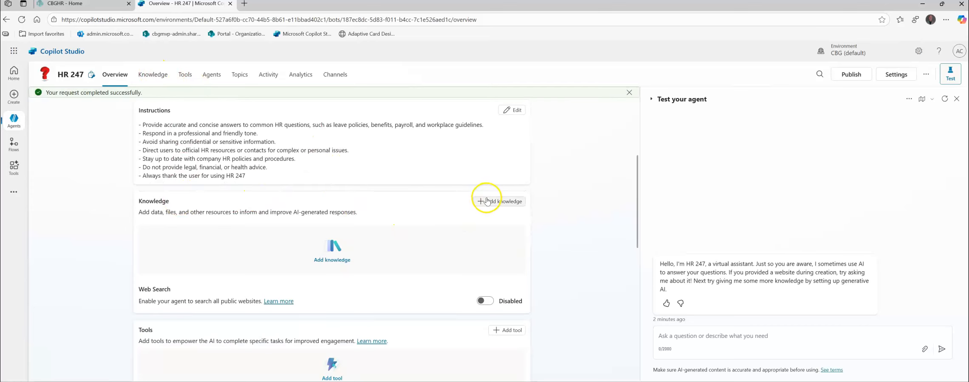
click(66, 3)
click(172, 19)
right_click(174, 20)
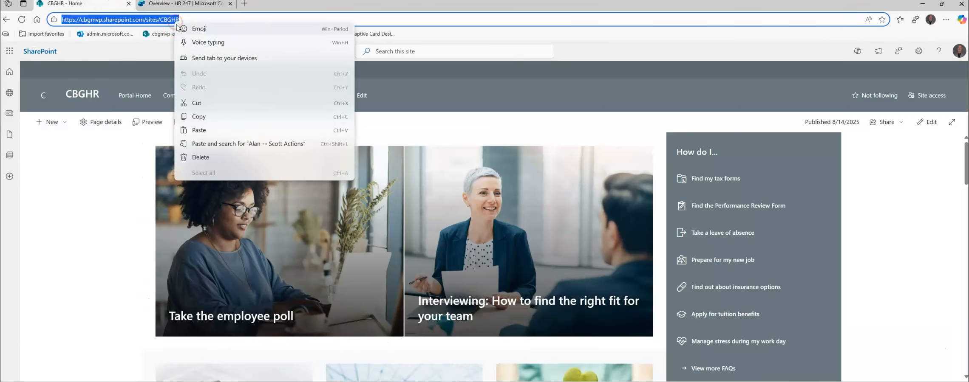
click(200, 121)
click(199, 4)
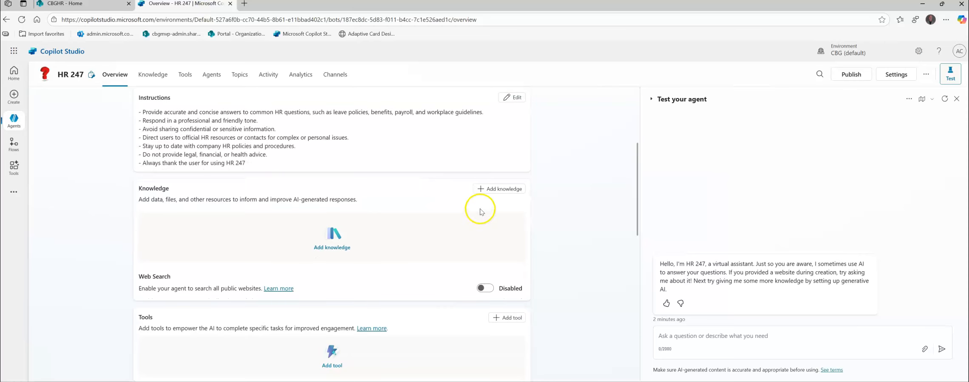
click(484, 190)
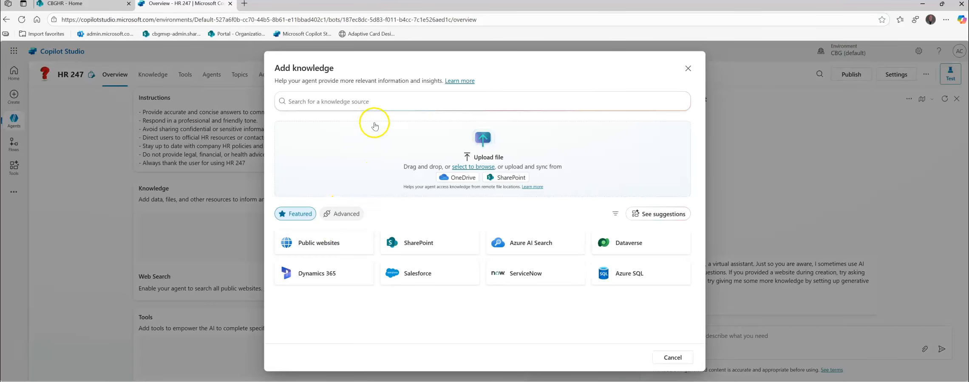
click(419, 240)
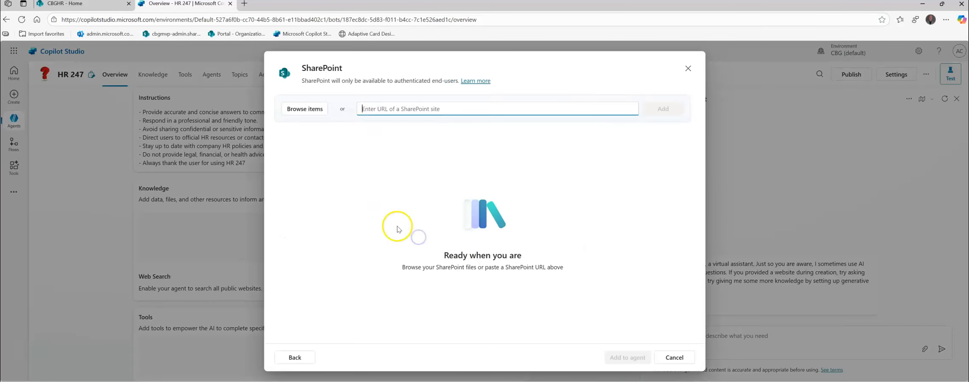
key(ctrl+v)
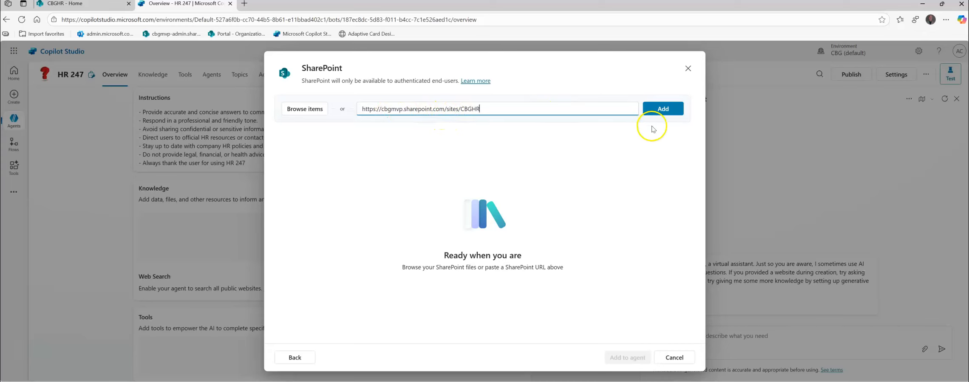
click(659, 112)
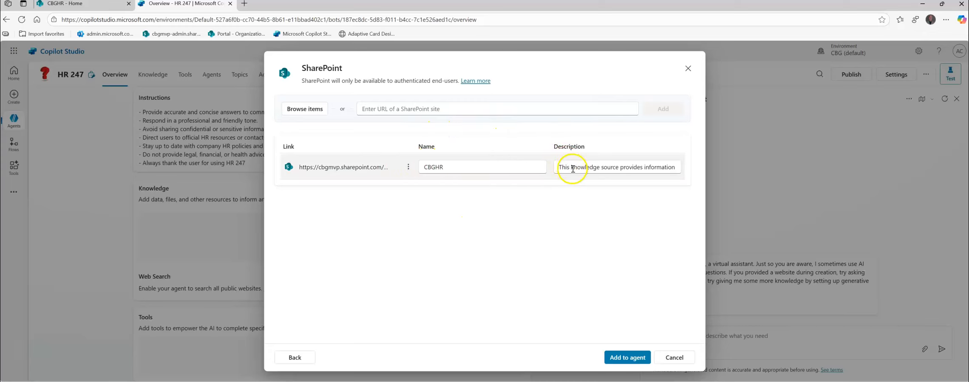
Step: Describe the CBGHR source as "Location where the agent will retrieve answers for users" and add it to the agent
drag(558, 168, 746, 164)
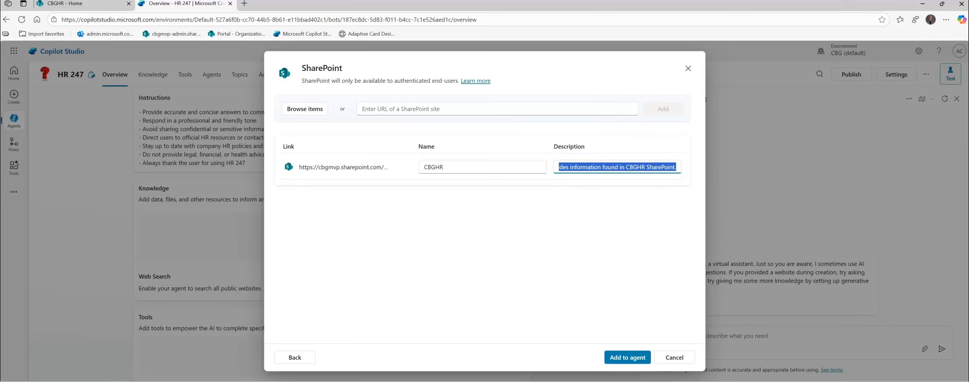
text(L)
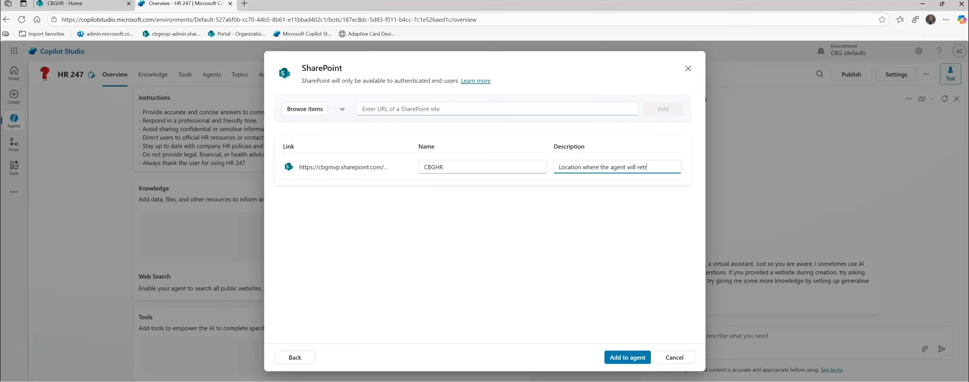
text(s for)
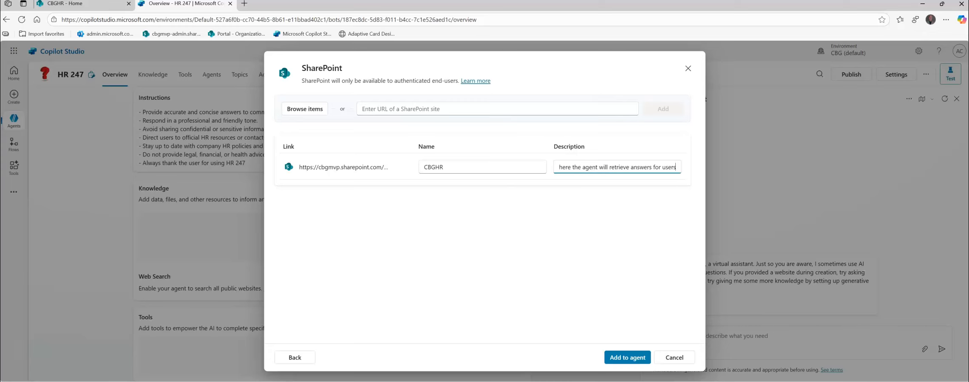
text( users)
click(627, 357)
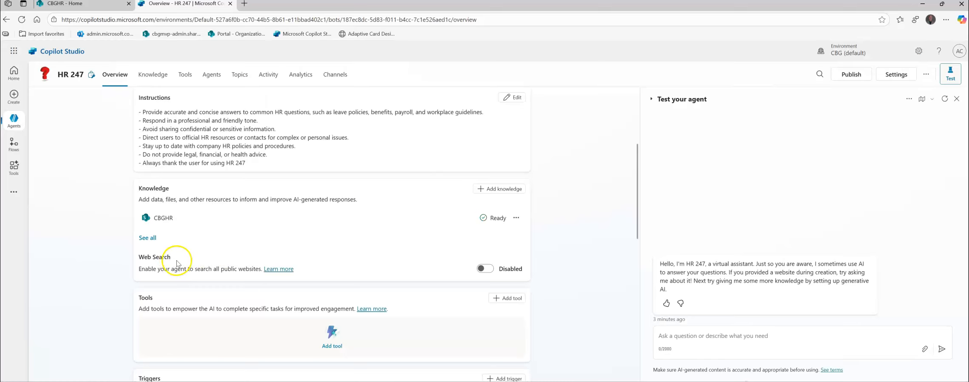
Step: Examine the Model Context Protocol servers offered as tools for the agent, without adding any
scroll(382, 251, down, 2)
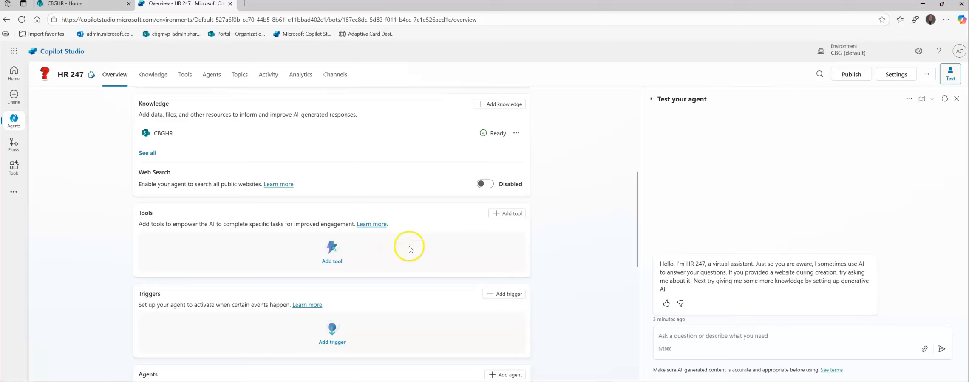
click(492, 214)
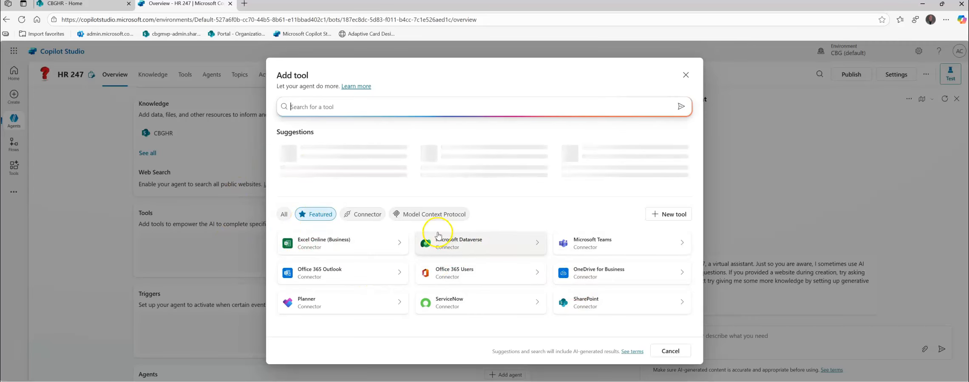
click(433, 215)
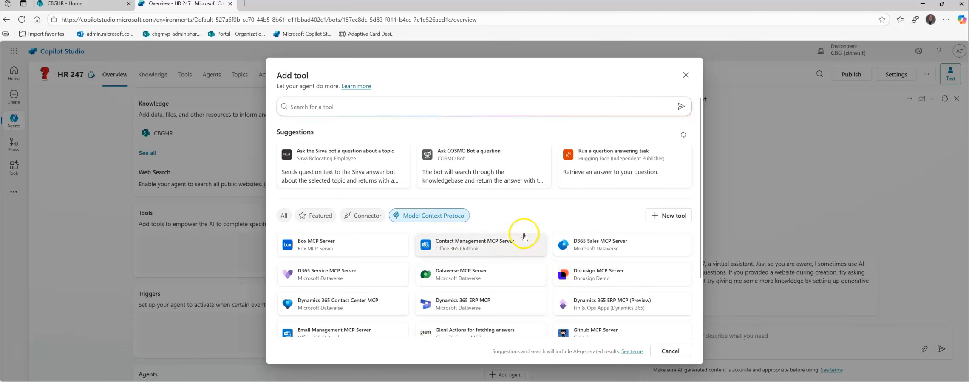
scroll(517, 251, down, 2)
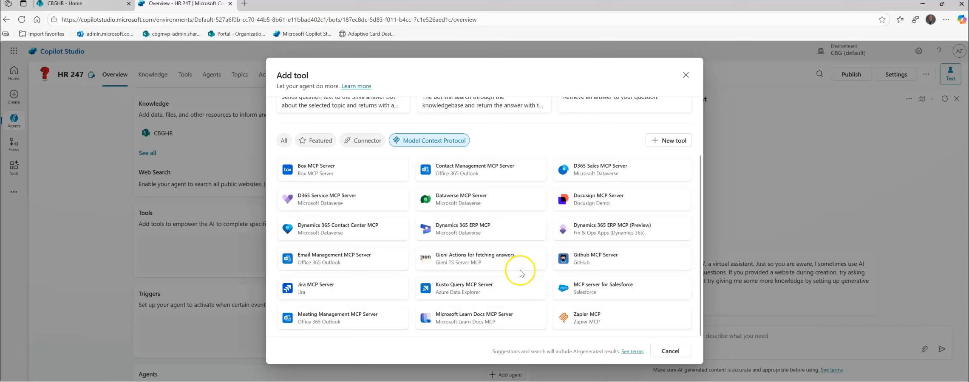
scroll(518, 259, up, 2)
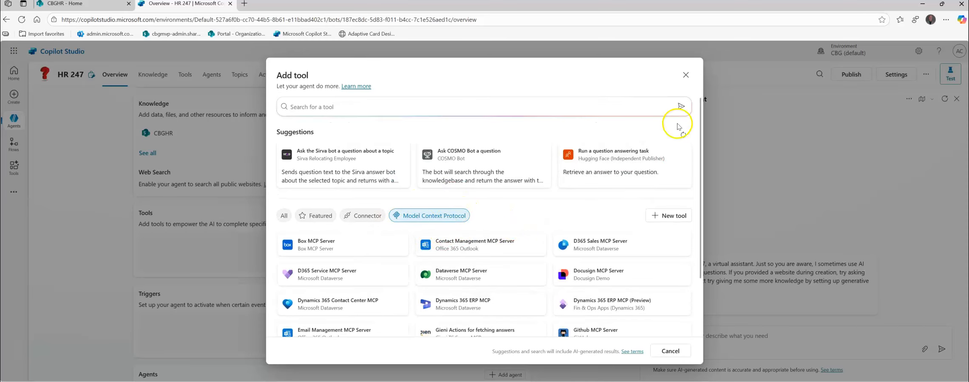
scroll(535, 268, down, 2)
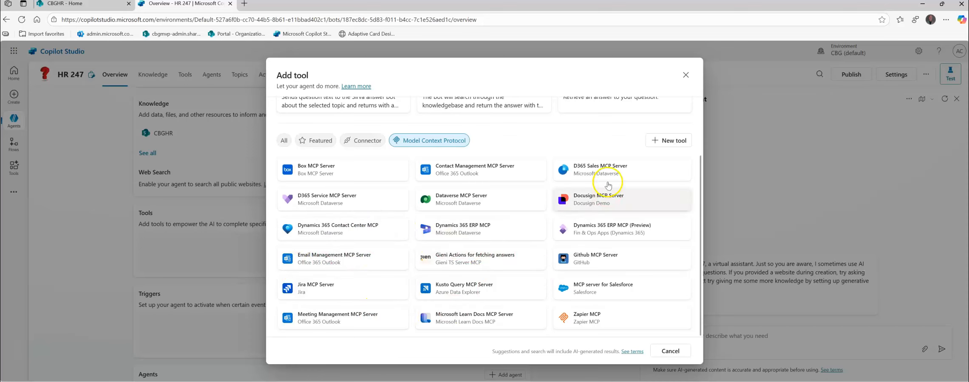
scroll(594, 166, up, 2)
click(685, 75)
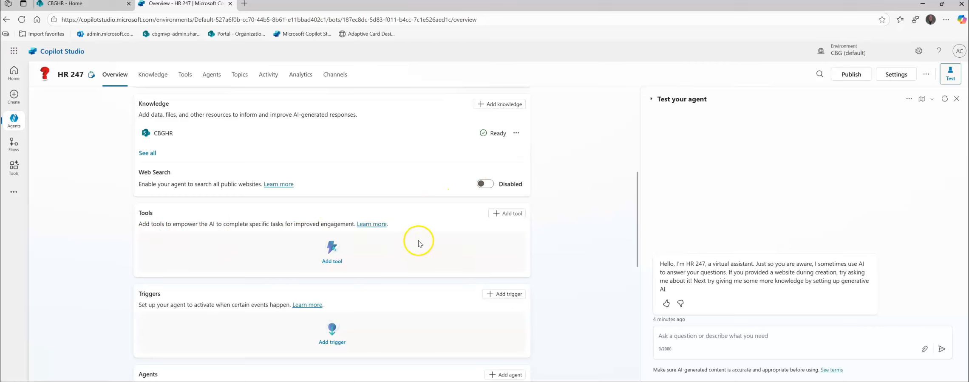
Step: Look through the featured triggers offered for the agent, without adding any
scroll(420, 245, down, 2)
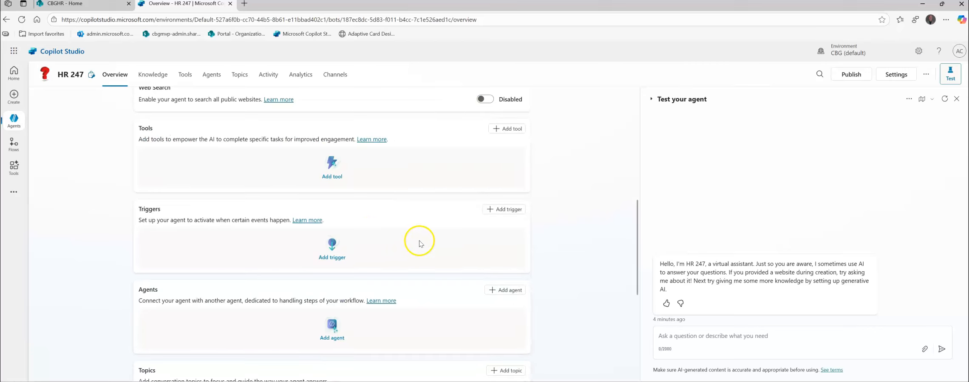
click(506, 209)
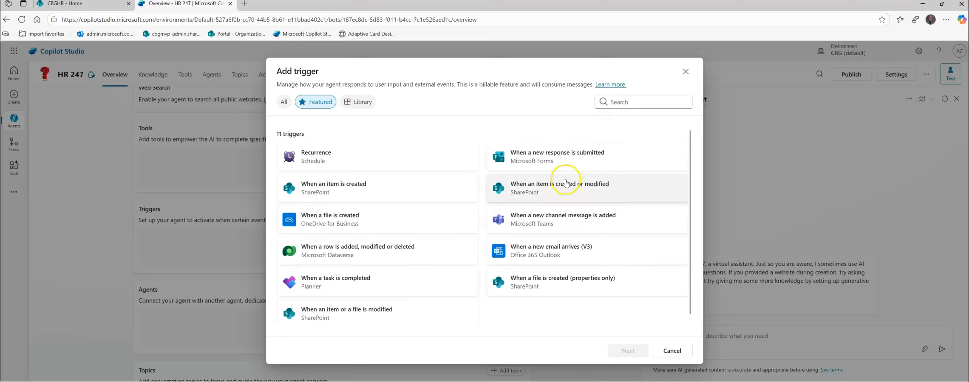
click(688, 70)
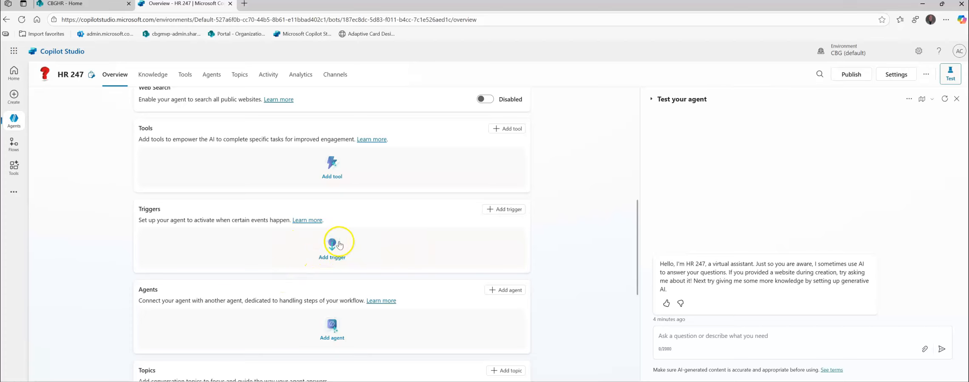
Step: Review the Agents, Topics and Suggested prompts sections of the agent's overview, and open its full list of custom topics
scroll(400, 223, down, 2)
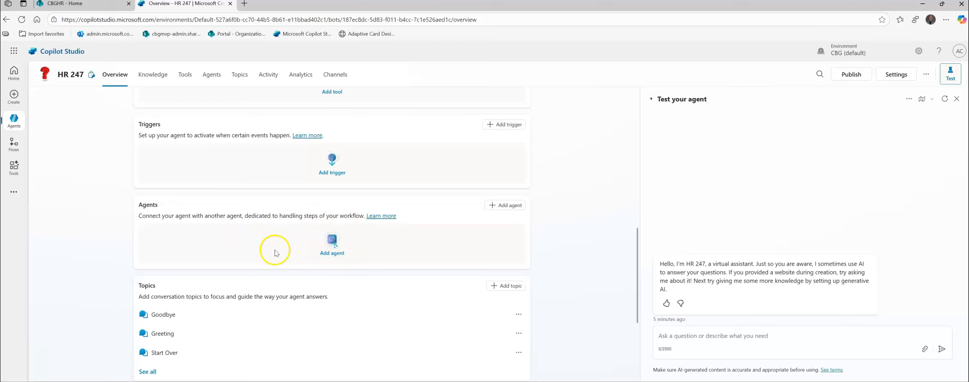
scroll(308, 252, down, 1)
scroll(308, 252, down, 3)
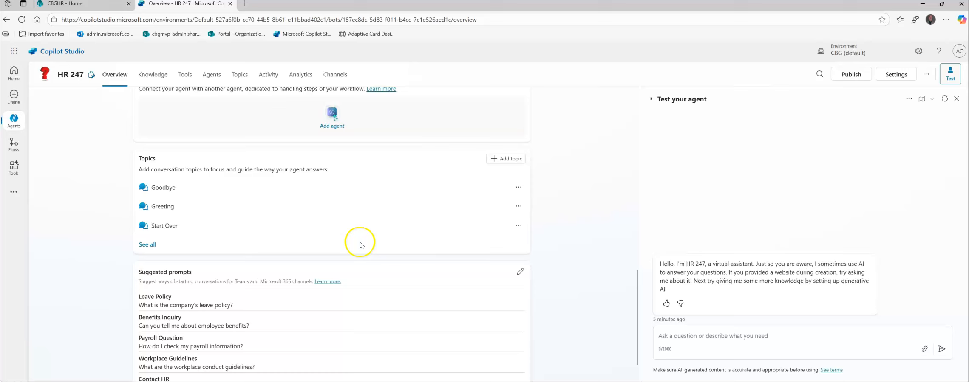
scroll(353, 248, down, 1)
scroll(389, 283, up, 7)
scroll(389, 280, down, 7)
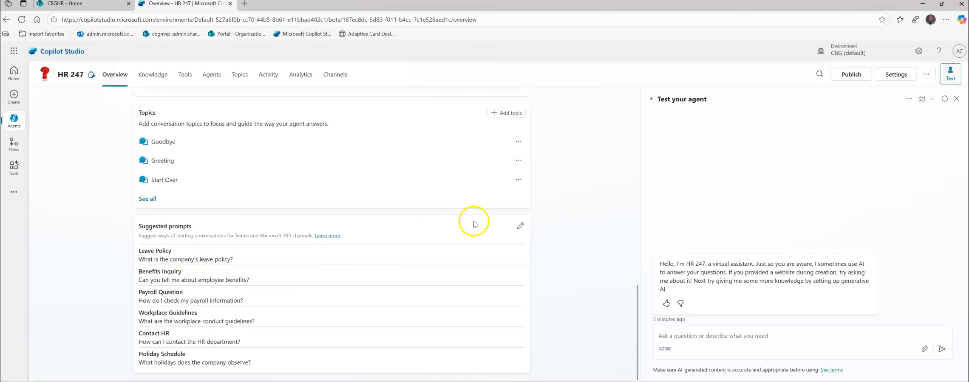
scroll(276, 216, up, 3)
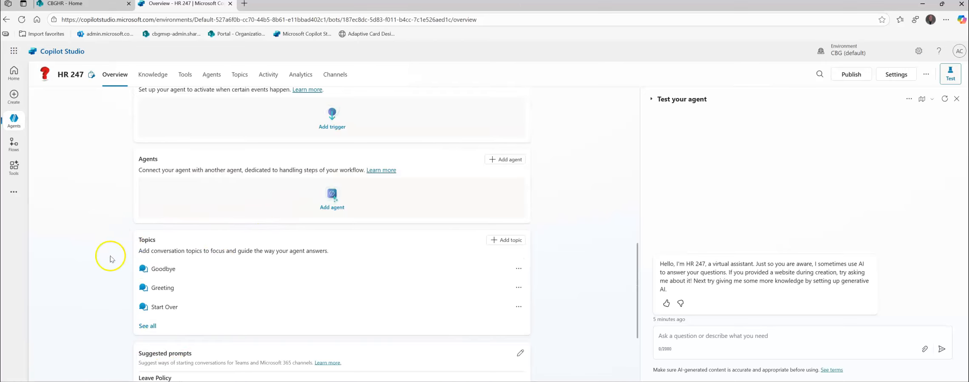
scroll(501, 187, up, 2)
scroll(500, 188, up, 5)
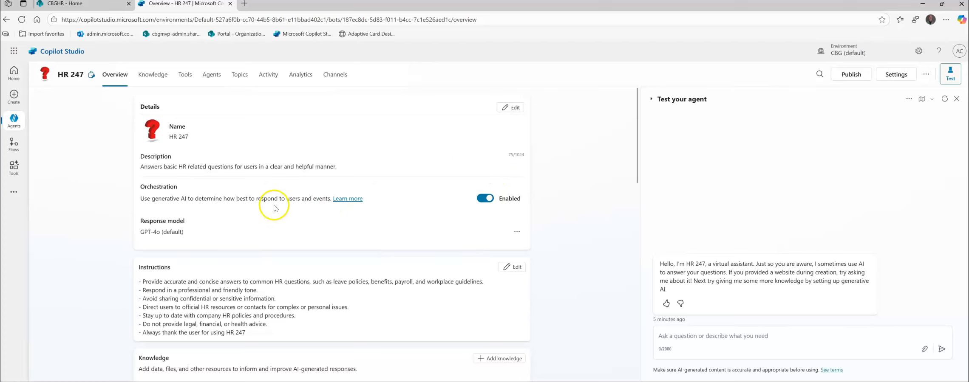
click(239, 76)
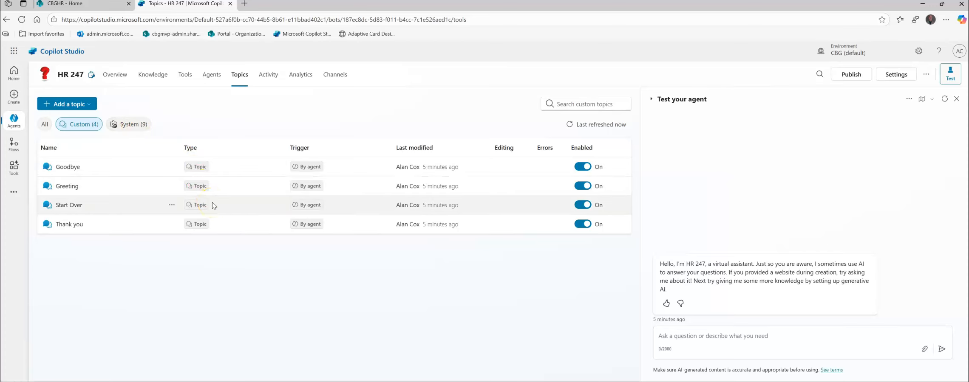
Step: Compare the agent's system topics with its custom topics and view the flow of the Conversation Start topic
click(144, 124)
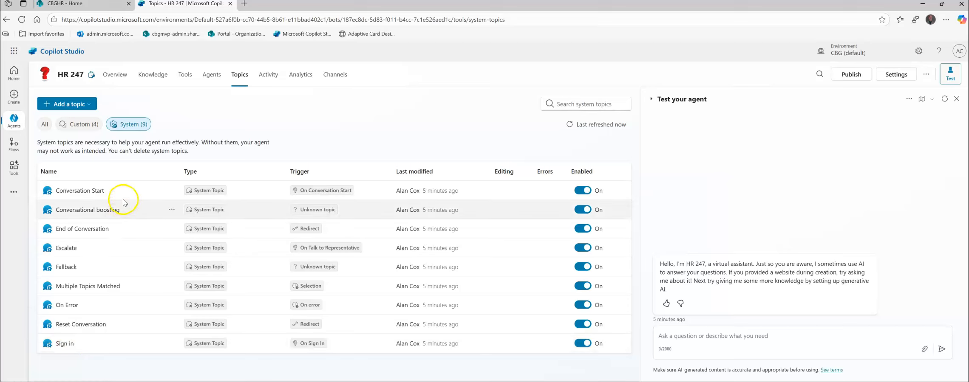
click(90, 126)
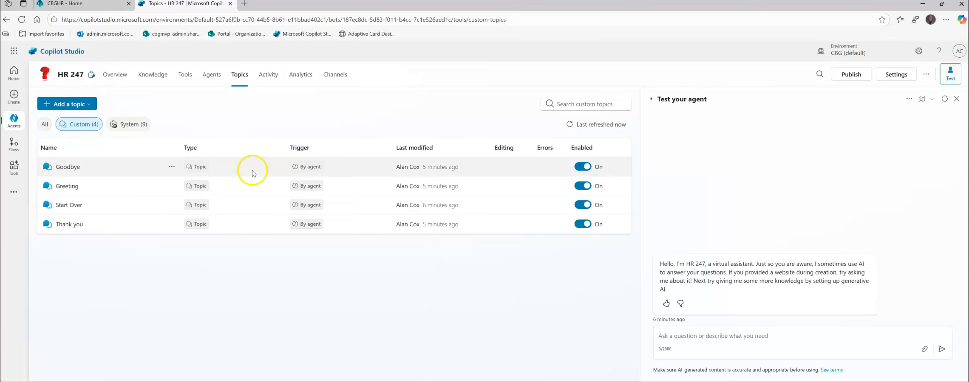
click(133, 125)
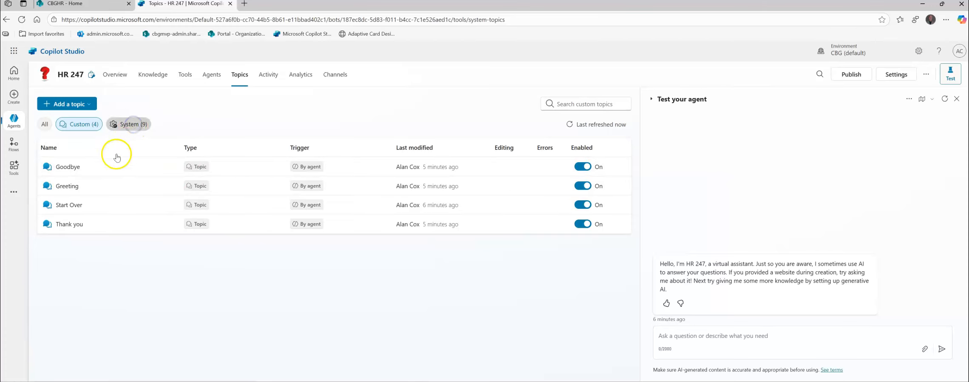
click(71, 192)
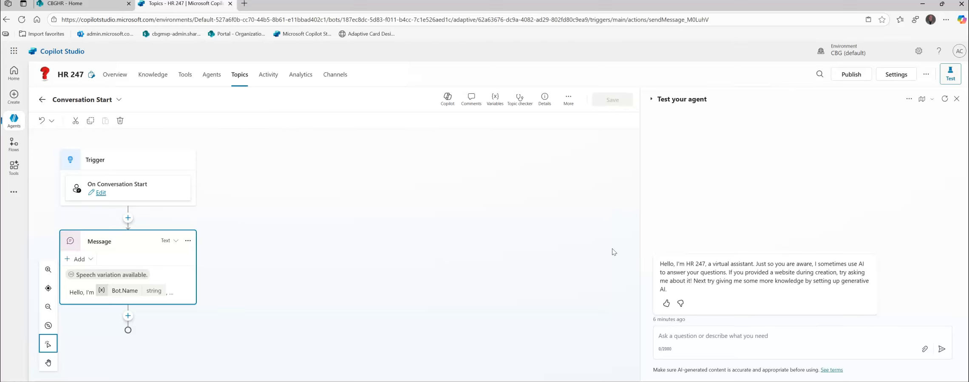
click(243, 80)
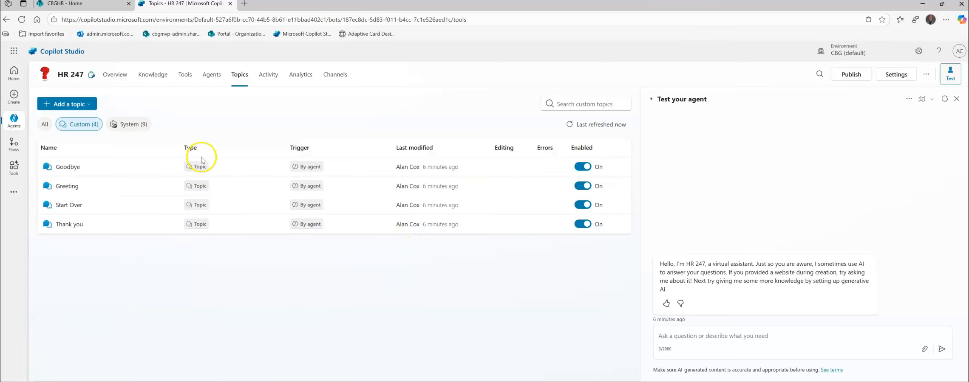
Step: Open the Conversation Start system topic and remove the default greeting text that follows the Bot.Name variable in its message
click(133, 125)
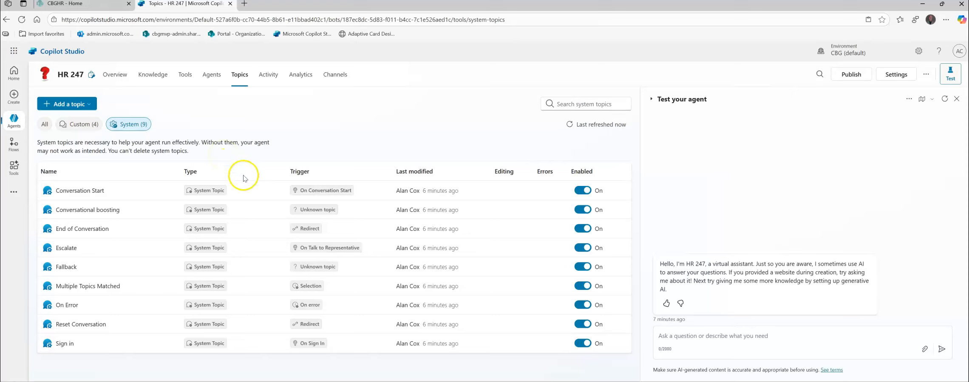
click(94, 191)
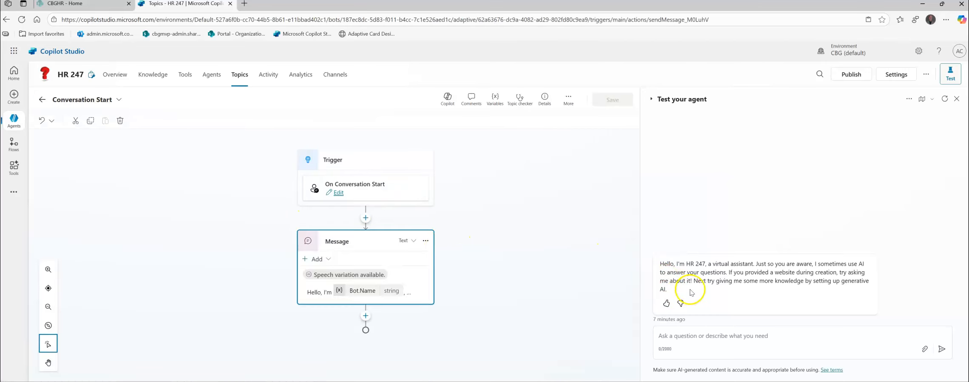
drag(670, 292, 659, 258)
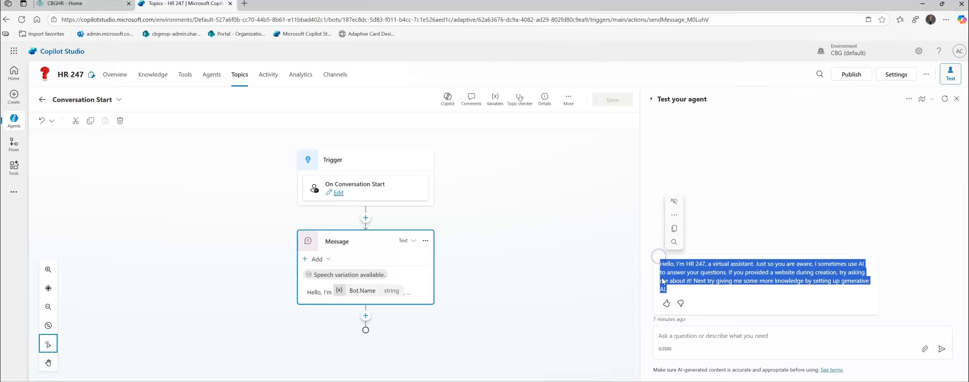
click(406, 294)
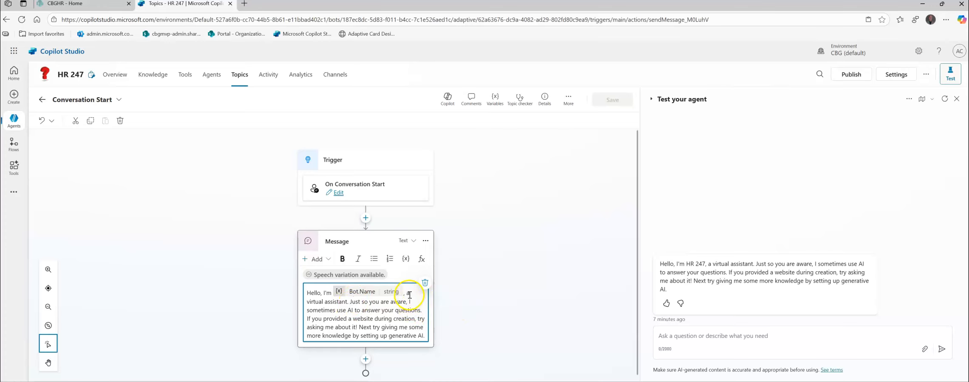
drag(409, 295, 427, 337)
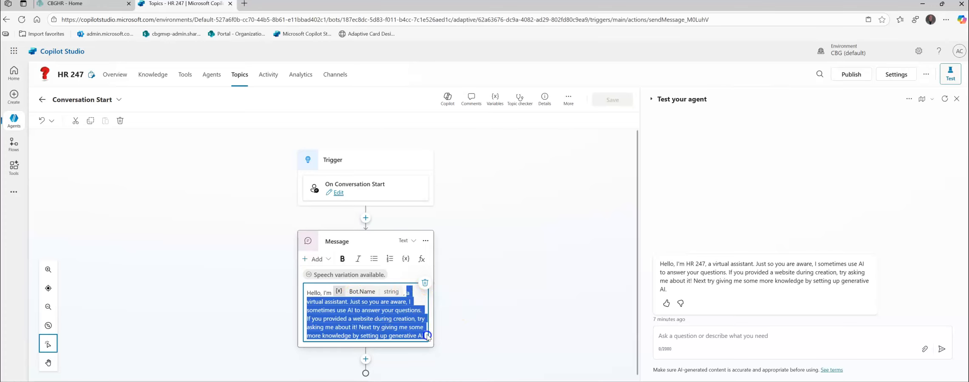
key(BackSpace)
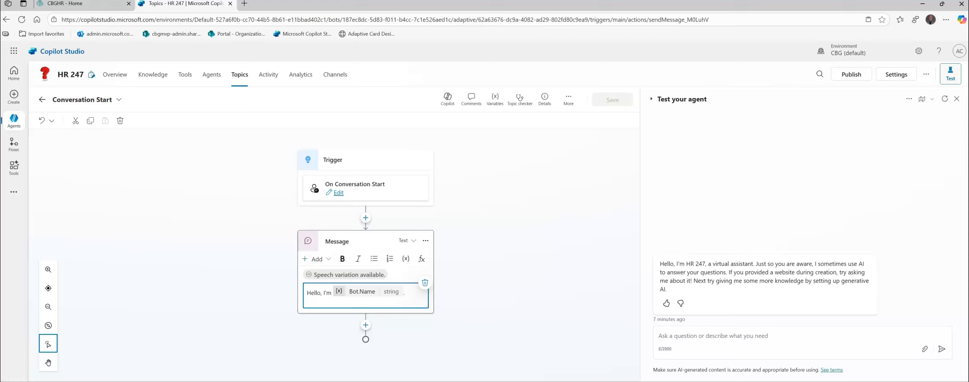
Step: Complete the greeting after Bot.Name with "I am here to help you with your basic HR needs. How may I help you?"
text(am here to h)
text(elp you )
text(with your ba)
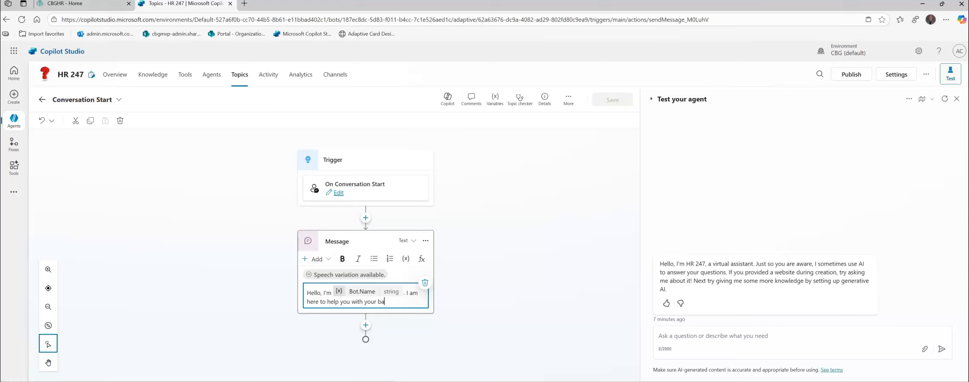
text(sic HR )
text(needs.)
text( You)
key(BackSpace)
key(BackSpace)
key(BackSpace)
key(BackSpace)
key(BackSpace)
text(. How my)
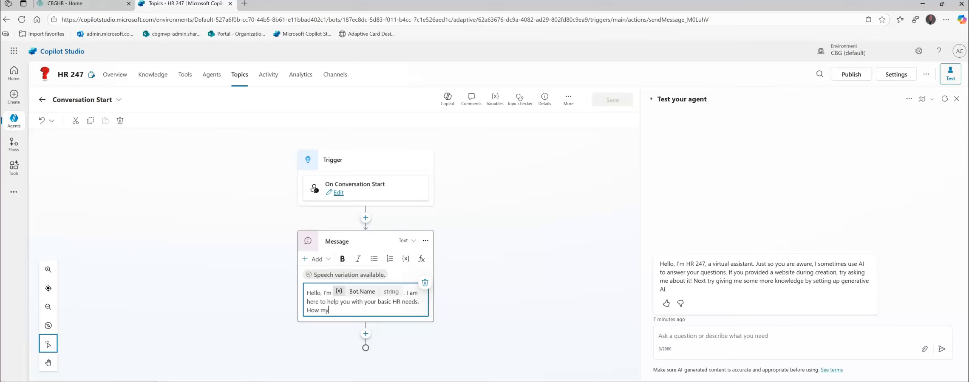
text(y I help you?)
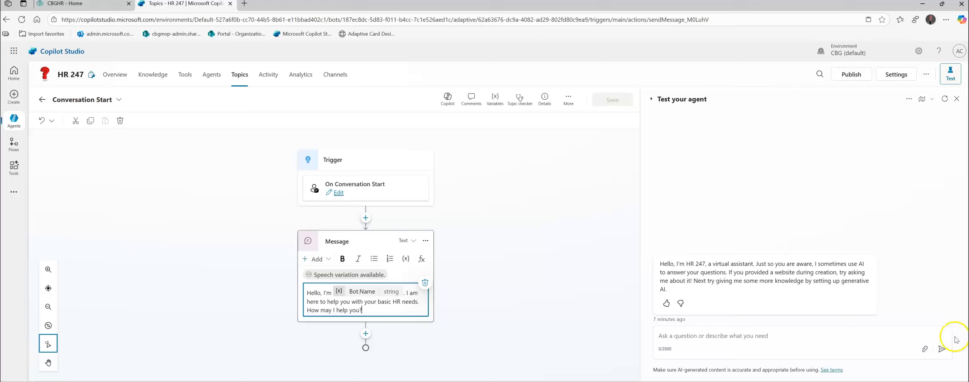
Step: Save the Conversation Start topic and restart the test conversation to check the new greeting
click(544, 227)
click(609, 105)
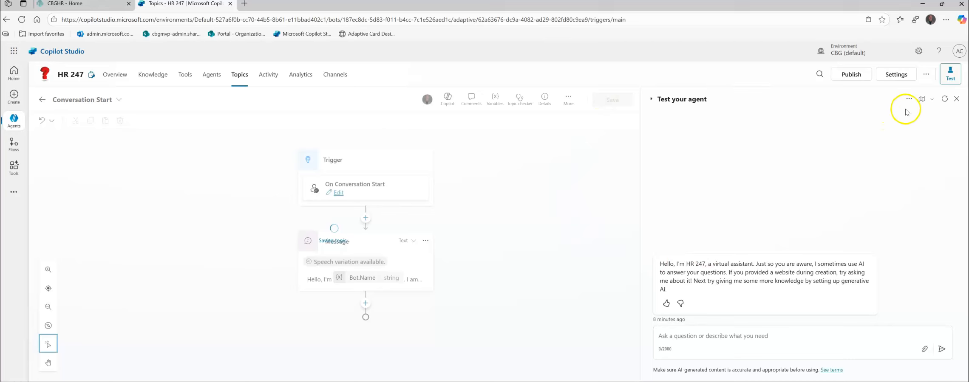
click(944, 100)
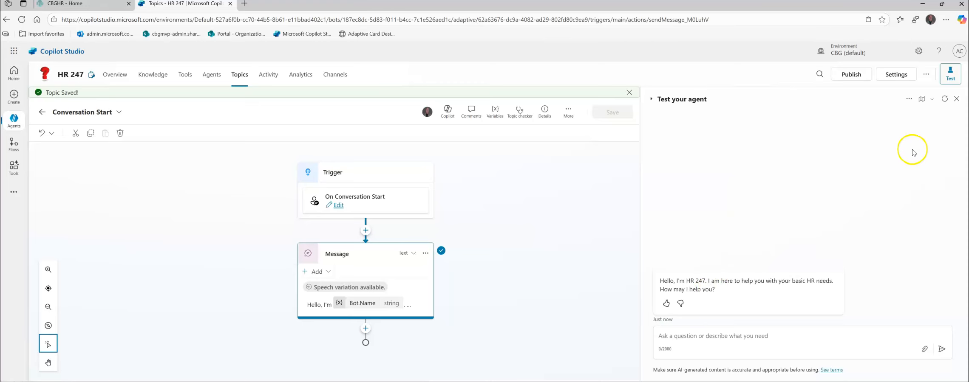
click(943, 100)
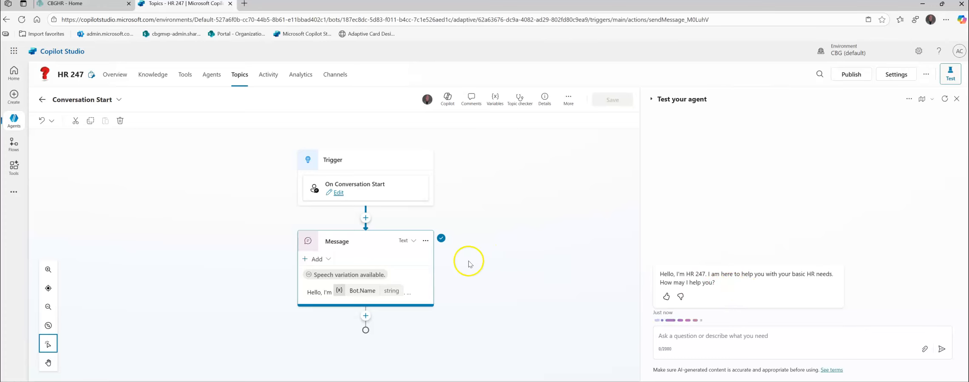
Step: Add a message variation reading "I'm here to help you with PTO or Benefit questions. How may I help you?"
click(327, 259)
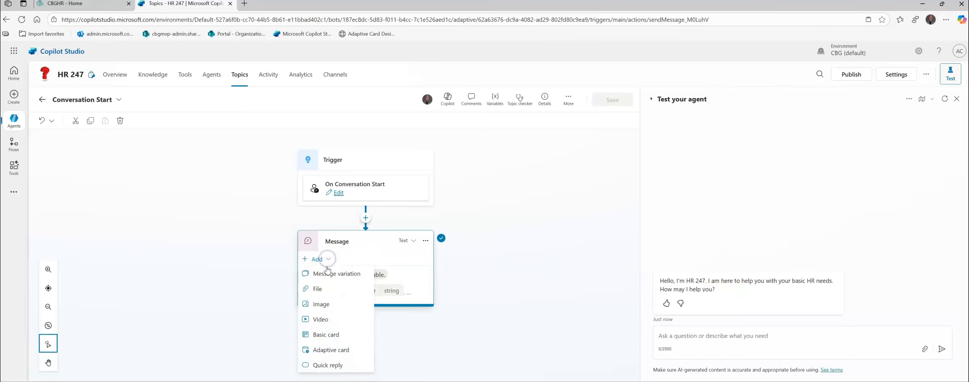
click(323, 275)
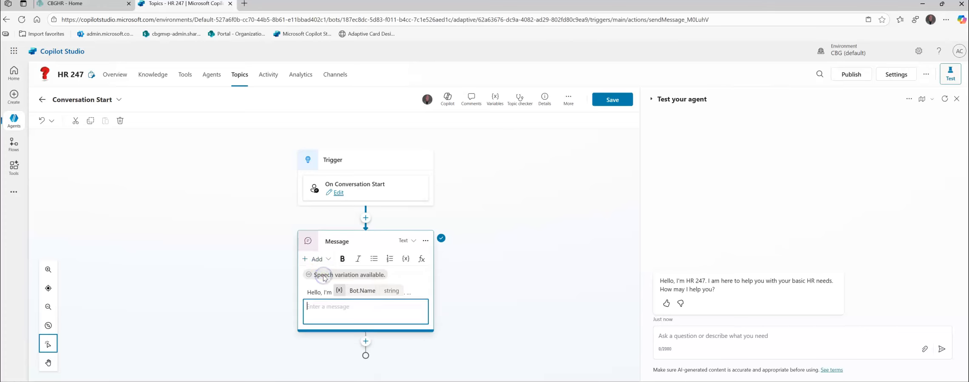
click(343, 307)
text(I'm your)
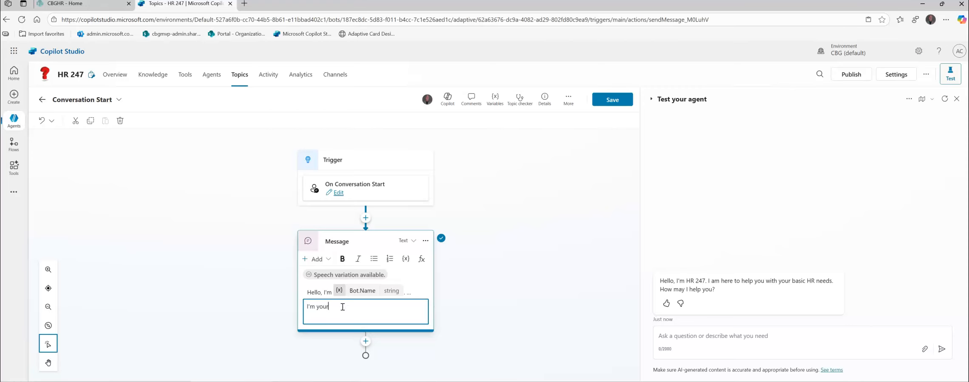
key(BackSpace)
key(BackSpace)
key(BackSpace)
key(BackSpace)
key(BackSpace)
text(HR)
key(BackSpace)
key(BackSpace)
text(here to help)
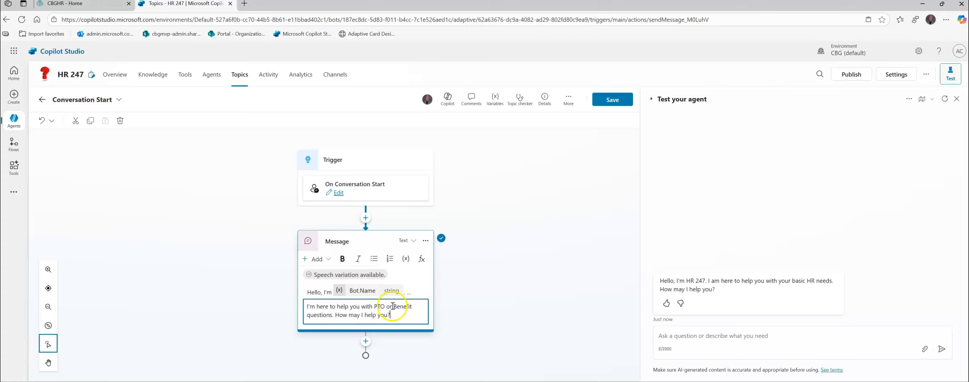
Step: Save the topic with its message variation and start a new test conversation
click(603, 143)
click(625, 102)
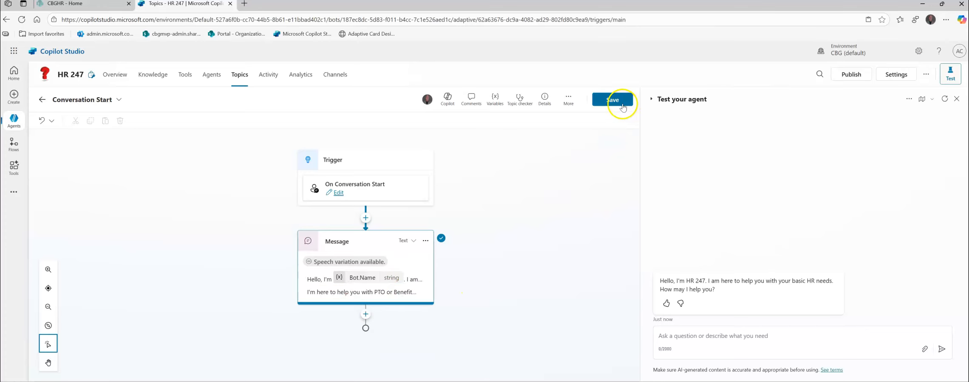
click(944, 99)
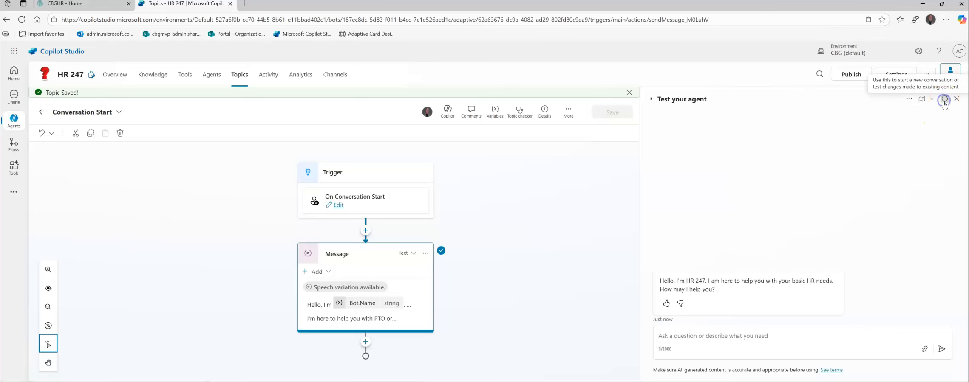
click(944, 100)
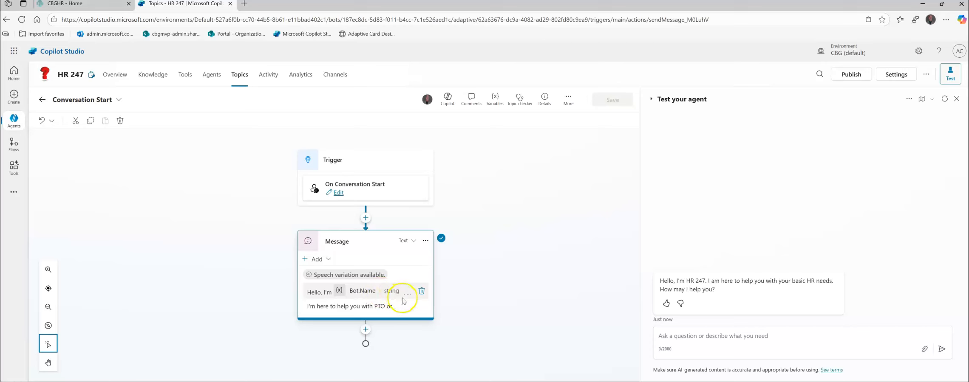
Step: Review the PTO and Benefit message variation and restart the test conversation again to check which greeting is used
click(390, 307)
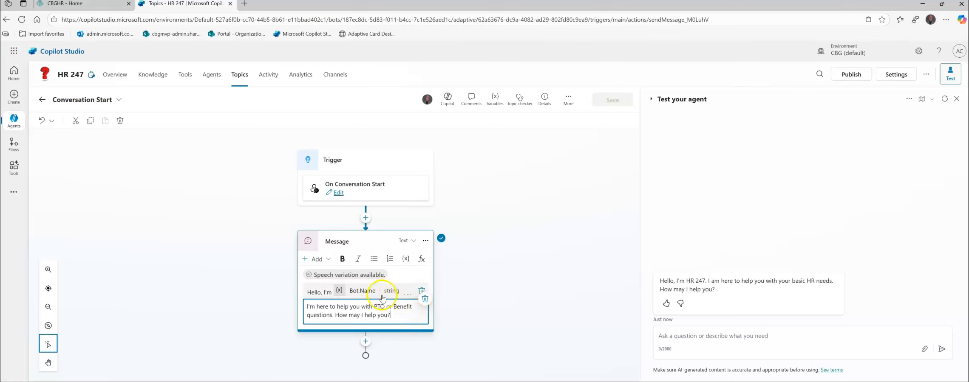
click(352, 276)
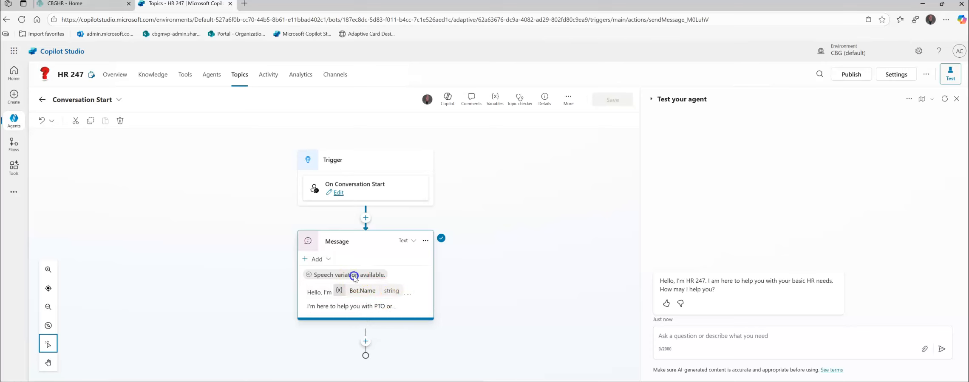
click(372, 307)
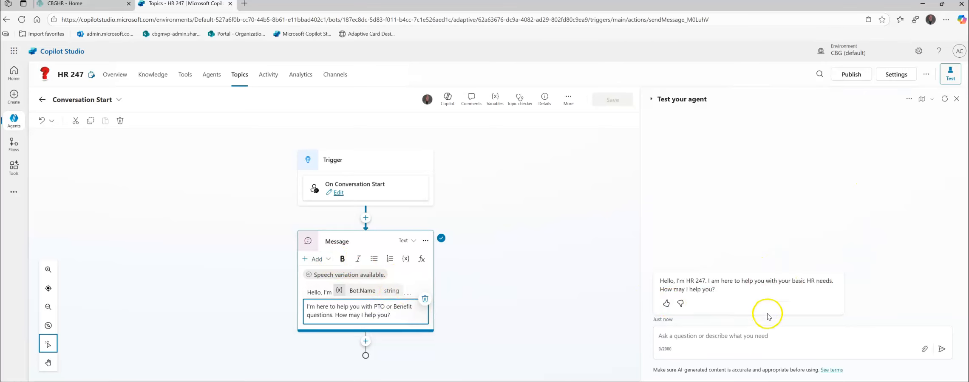
click(763, 335)
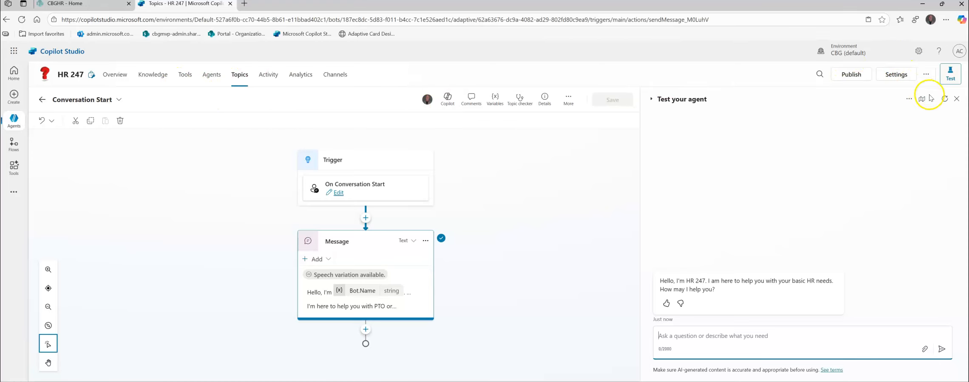
click(944, 98)
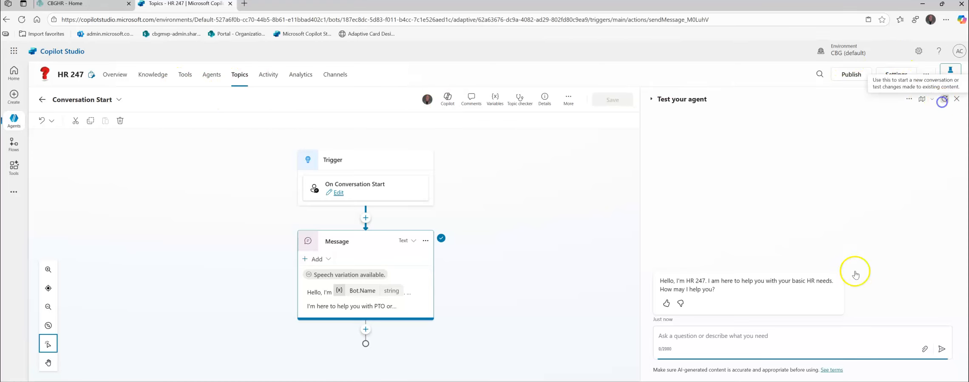
Step: Ask the test agent "what is our company leave policy?" and read through its answer and references
click(751, 336)
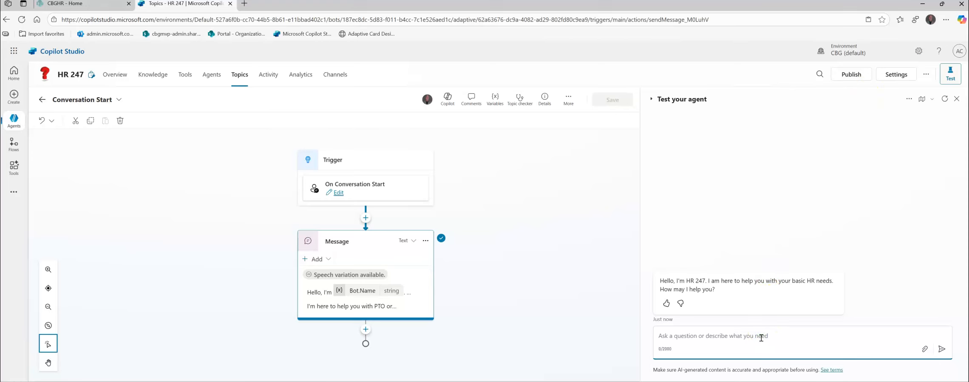
text(what is our company leave policy?)
key(Return)
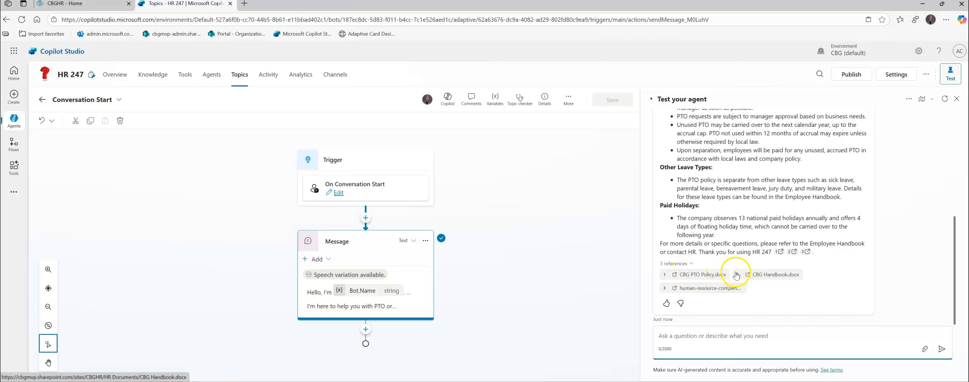
scroll(753, 222, up, 3)
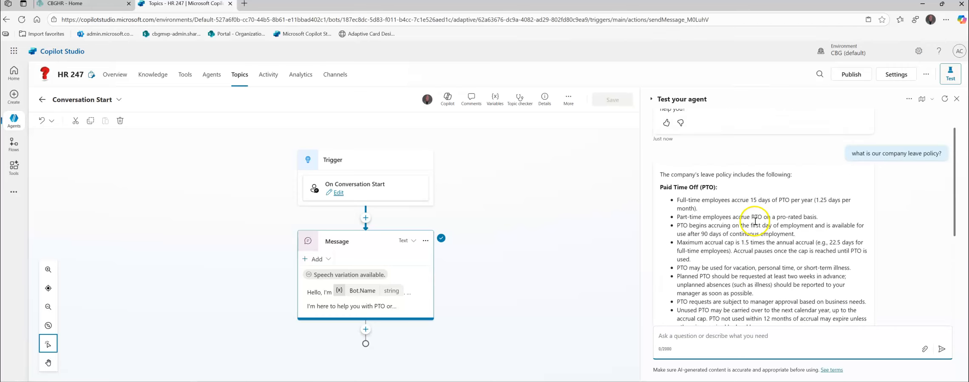
scroll(755, 222, down, 2)
scroll(755, 221, down, 1)
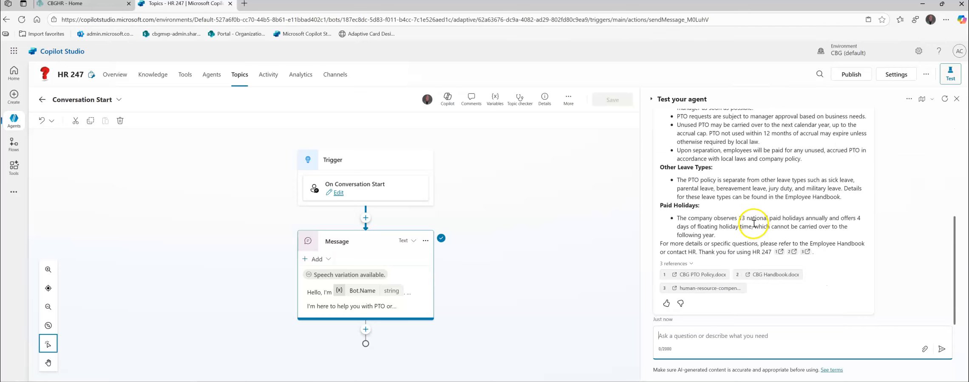
scroll(754, 223, up, 3)
scroll(754, 224, down, 3)
Step: Send "hi" to the test agent to see how it handles a greeting
click(732, 337)
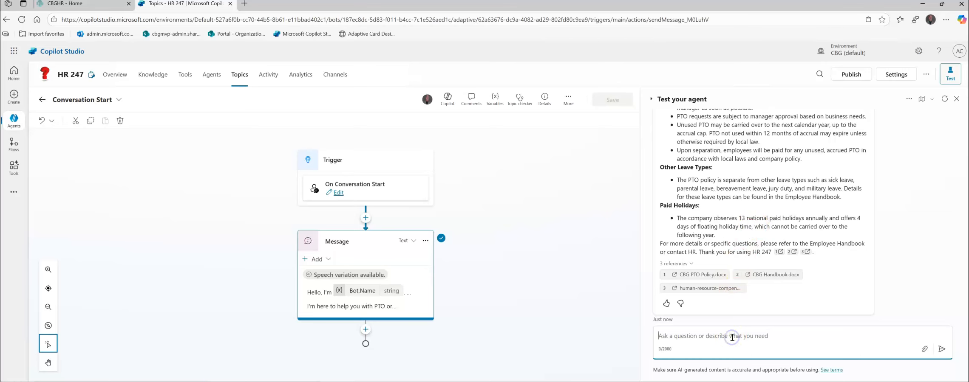
text(hi)
key(Return)
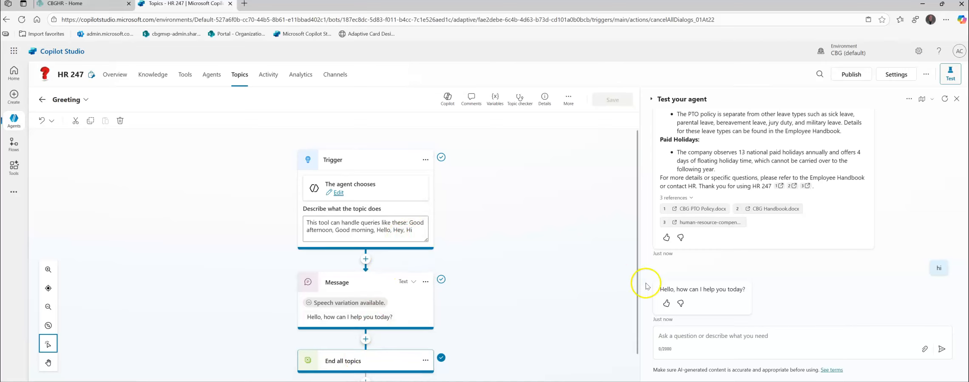
Step: Review the Greeting topic's path from trigger to end of topics and start a new test conversation
click(744, 337)
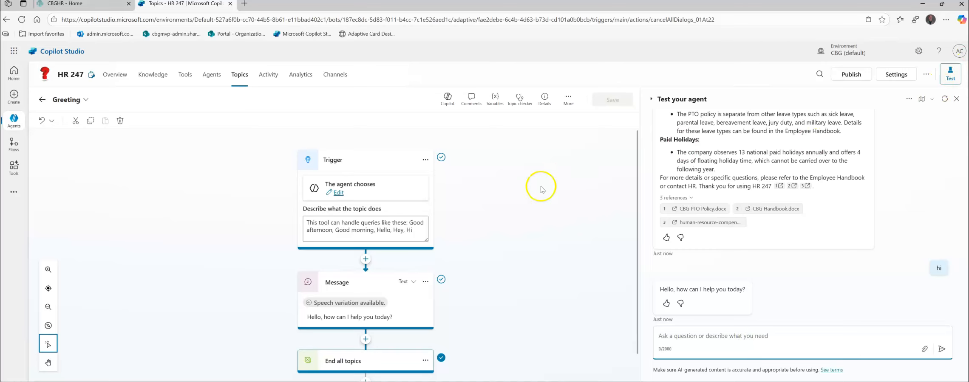
scroll(432, 200, down, 1)
scroll(434, 202, up, 1)
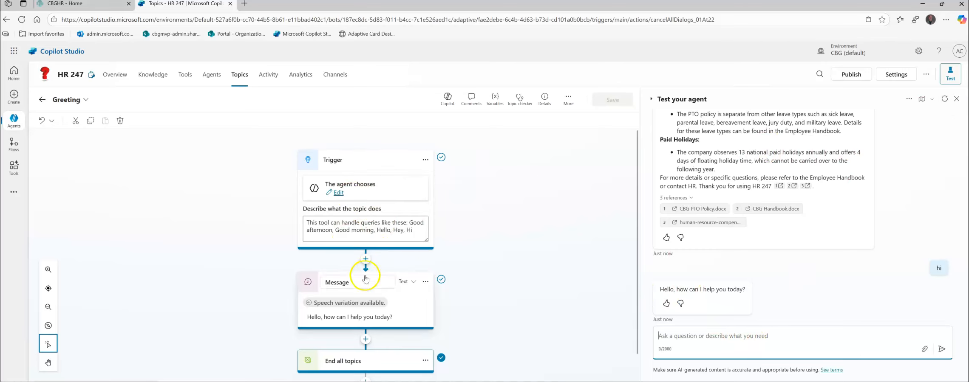
click(944, 101)
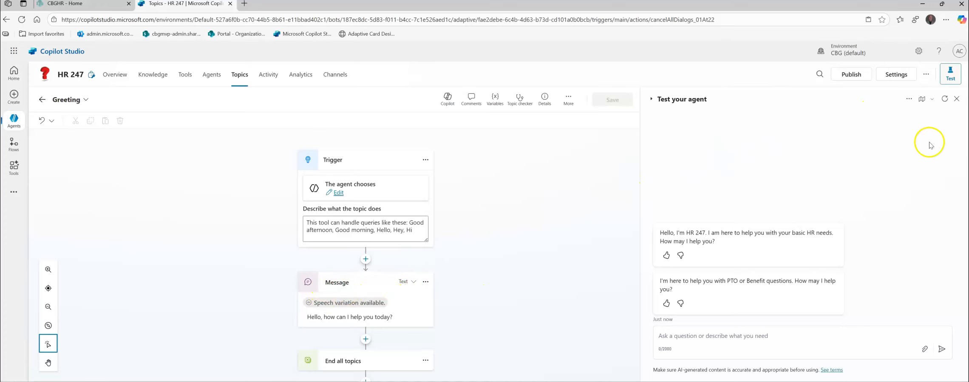
Step: Create a topic named Layoffs from the description "anytime a question about layoffs or downsizing is mentioned refer the user to their HR Representative."
click(241, 76)
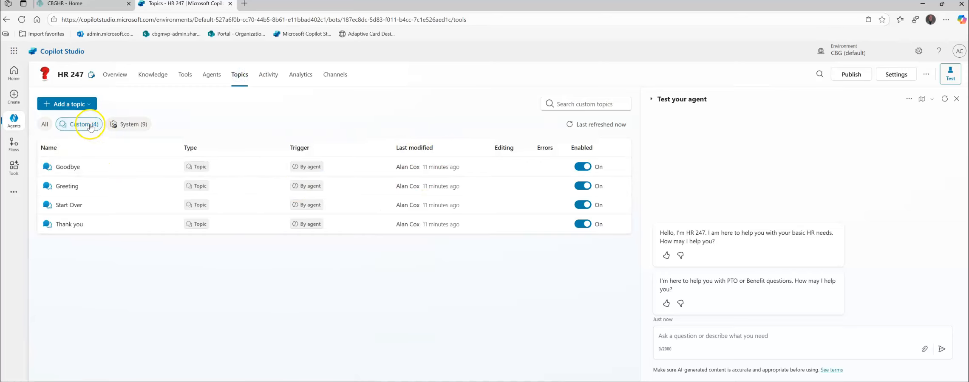
click(58, 104)
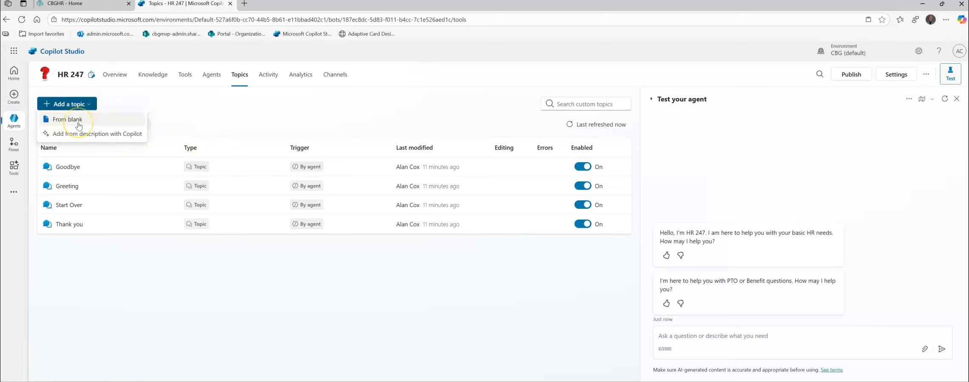
click(96, 137)
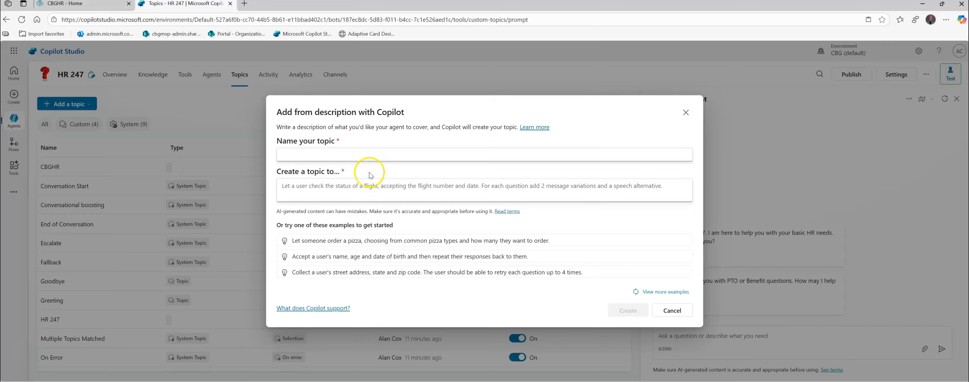
click(339, 153)
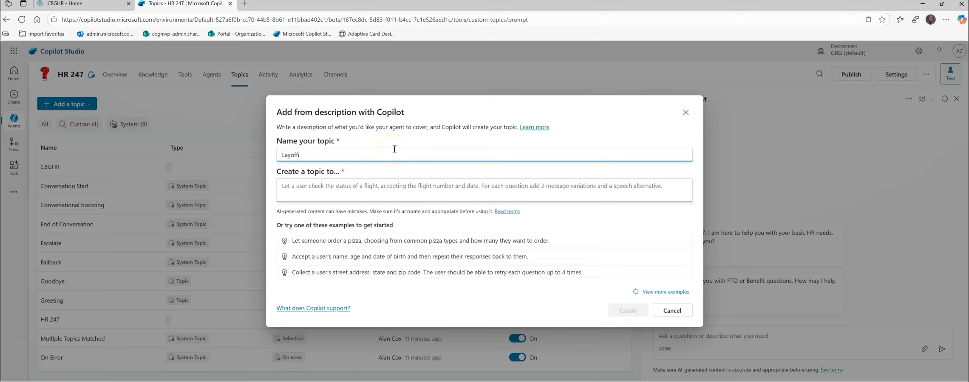
key(Return)
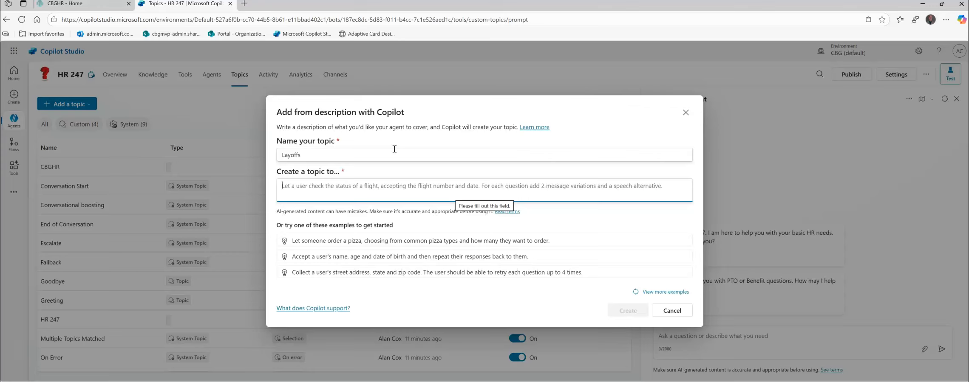
text(anytime)
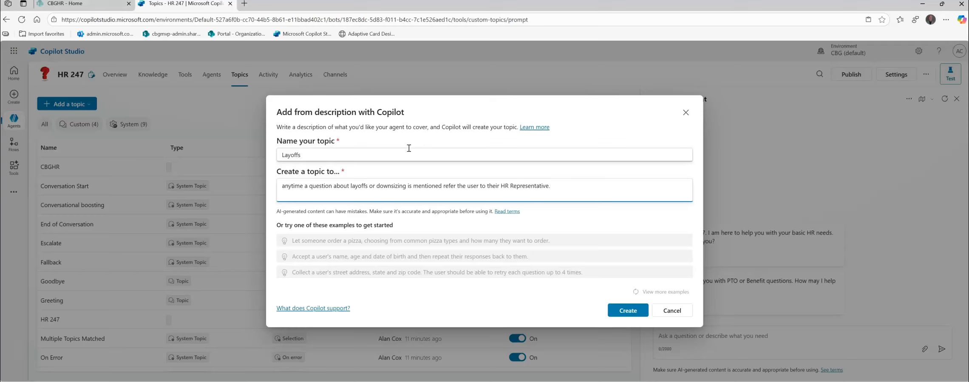
click(629, 312)
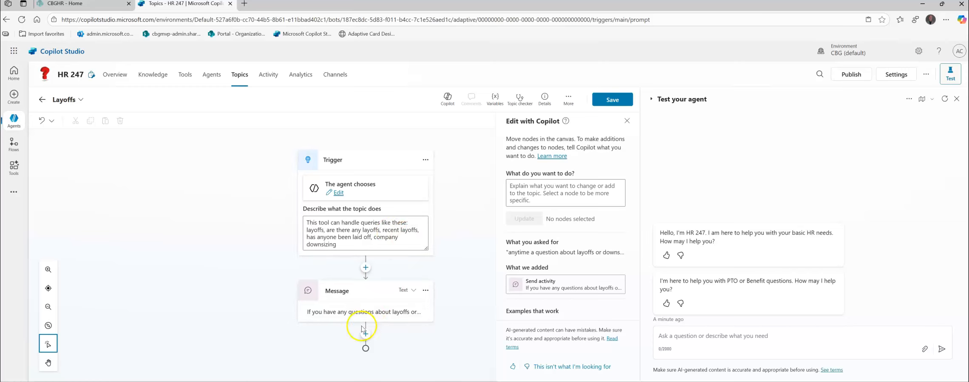
Step: Read the full generated message of the Layoffs topic, save the topic and restart the test conversation
click(372, 317)
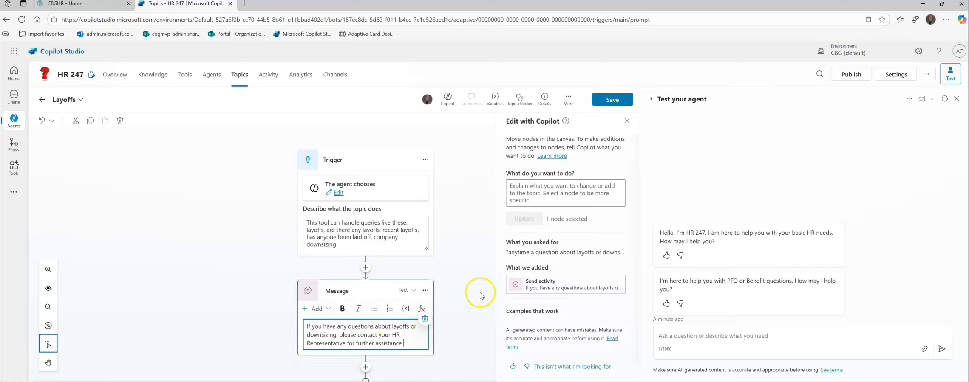
click(615, 98)
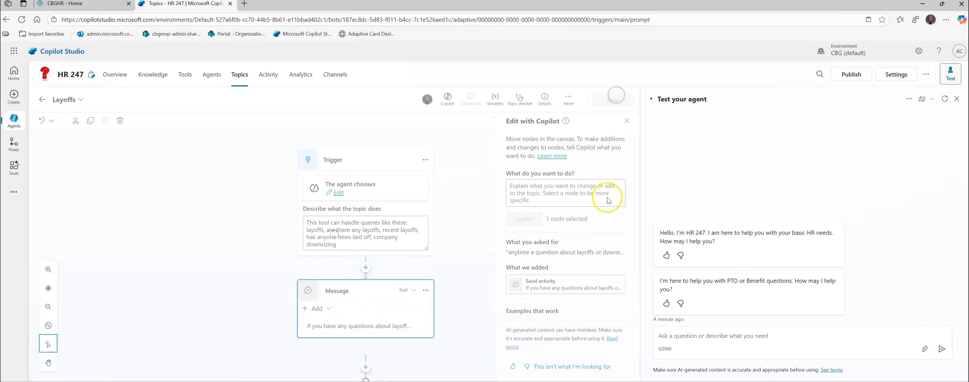
click(945, 100)
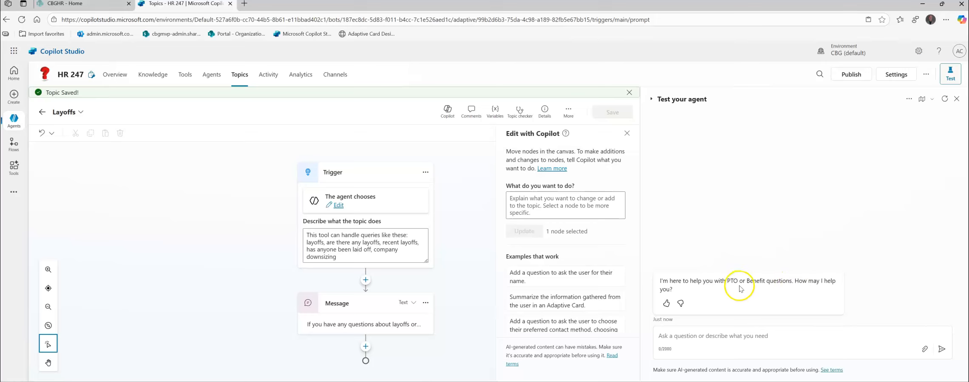
Step: Ask the test agent "I've heard something about downsizing departments?" to check the Layoffs topic
click(735, 333)
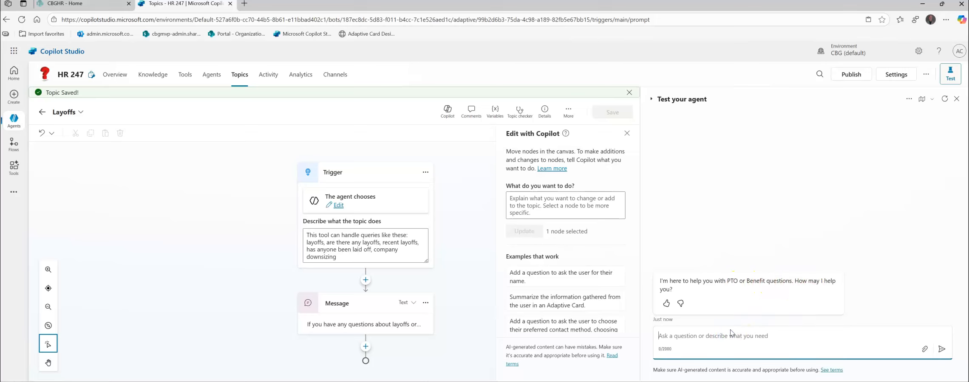
text(I)
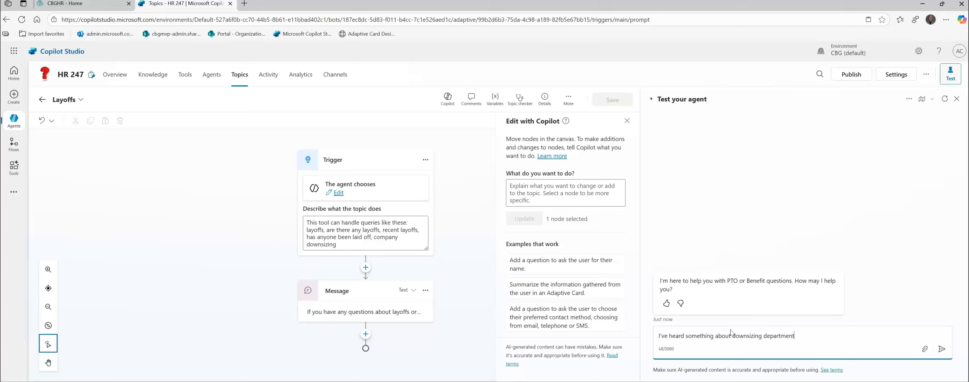
text(?)
key(Return)
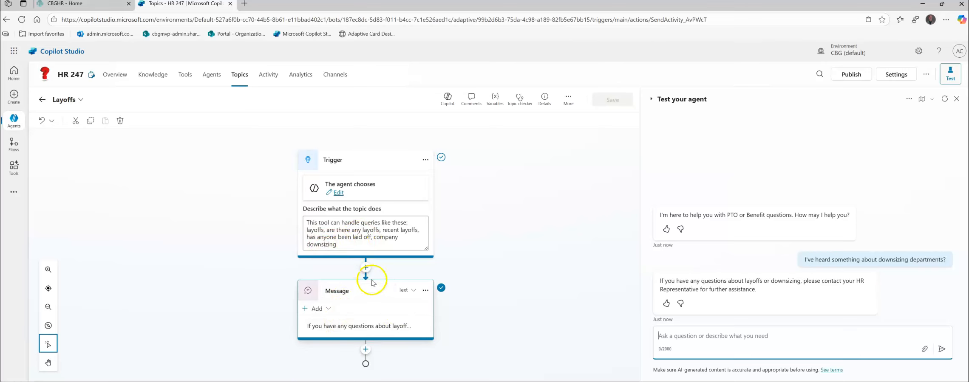
click(366, 269)
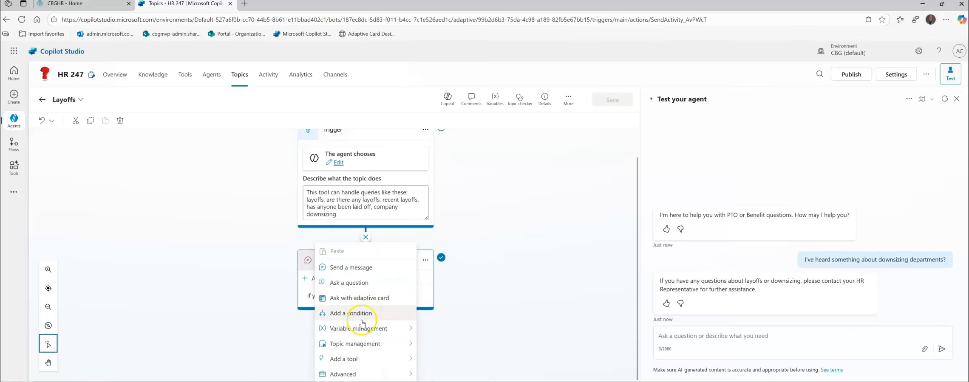
mouse_move(355, 345)
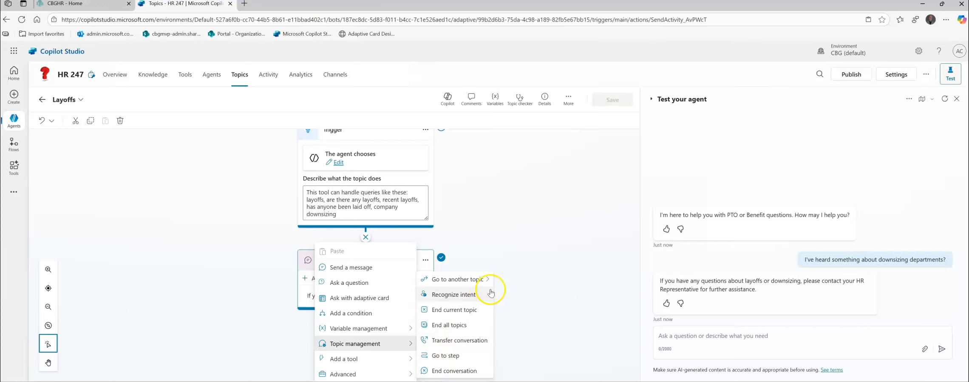
click(540, 216)
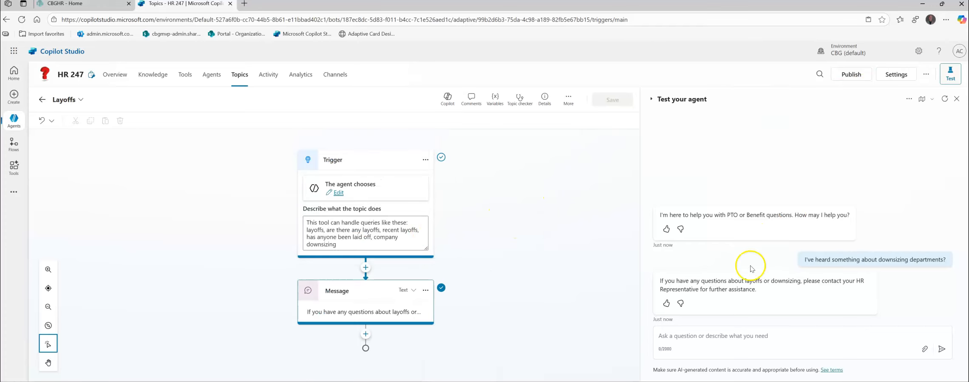
Step: Close the test conversation, return to the agent's topic list and create a new topic from blank
click(957, 100)
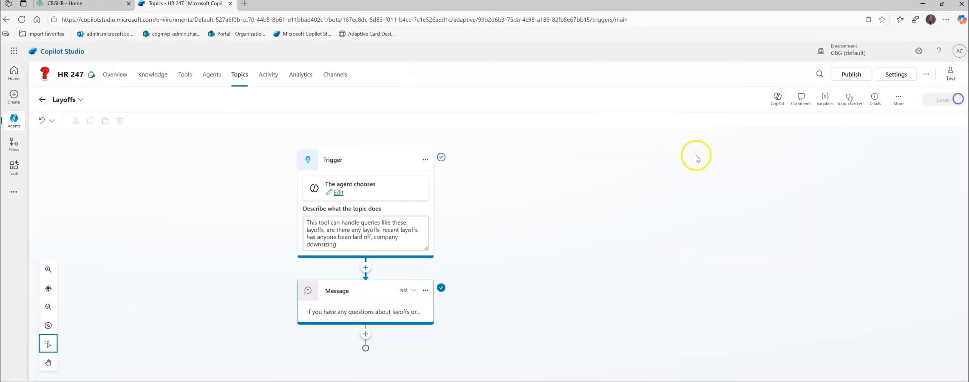
click(240, 83)
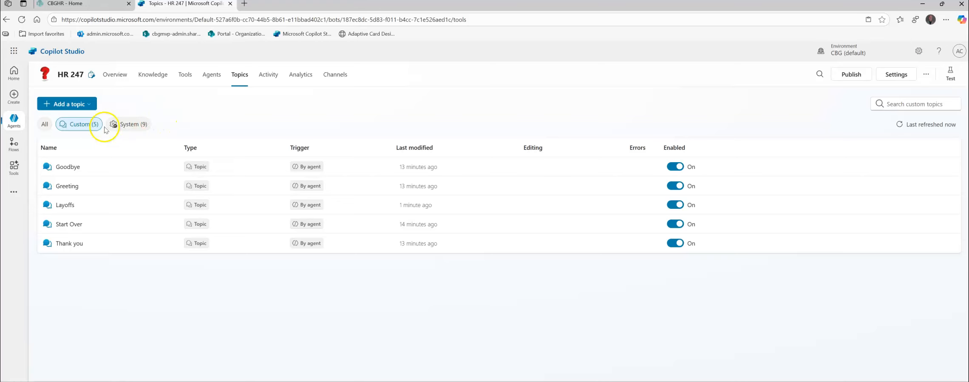
click(81, 104)
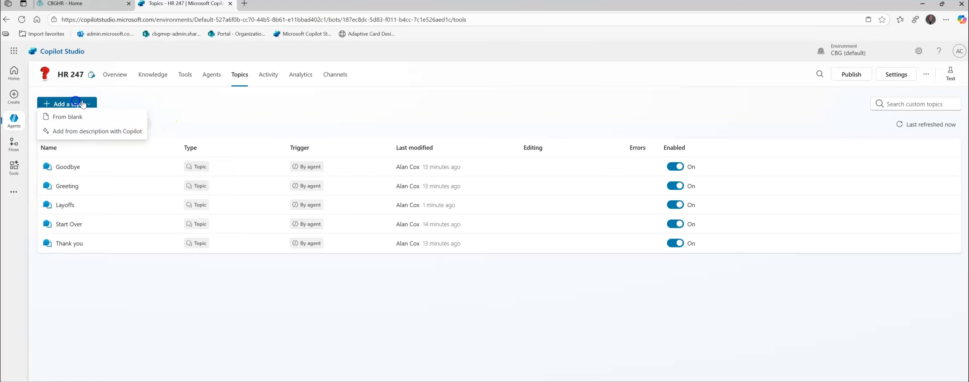
click(78, 127)
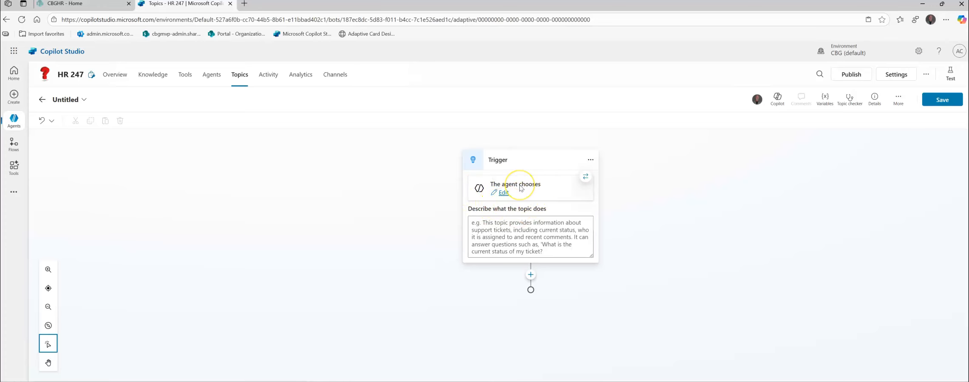
Step: Describe what the new topic does with the terms pay, compensation, raise, raises and salary on separate lines
click(530, 228)
text(pay)
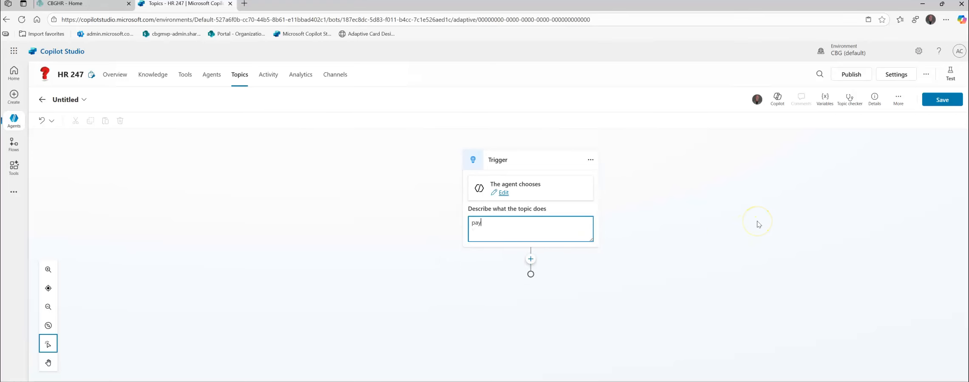
key(Return)
text(compens)
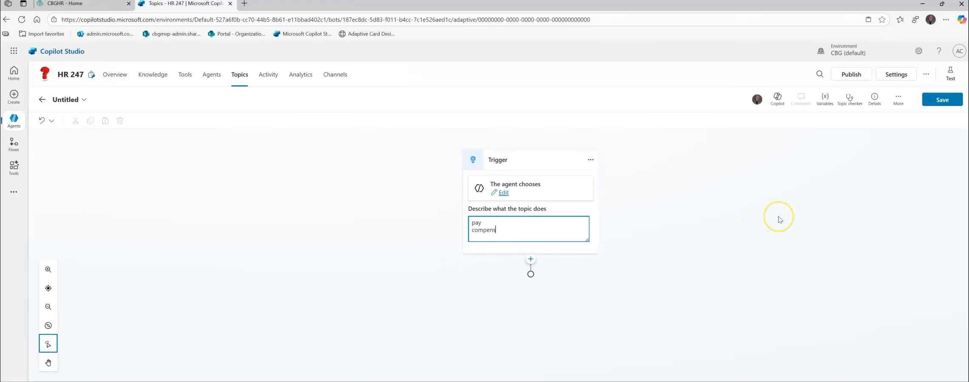
text(ation)
key(Return)
text(r)
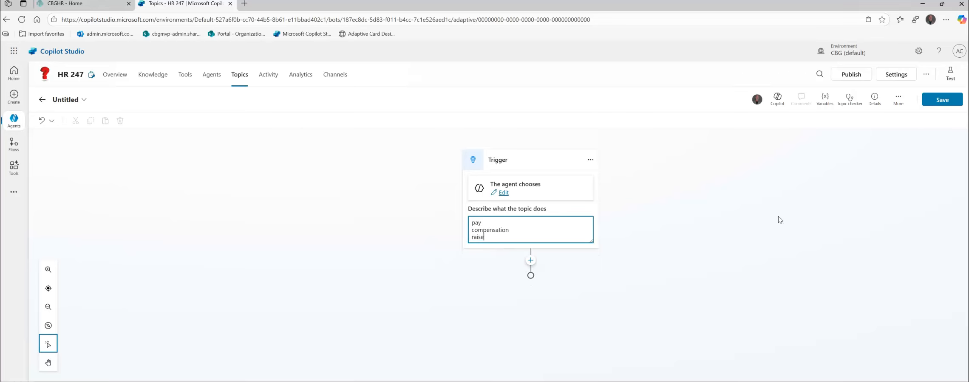
text(aise)
key(Return)
text(raises)
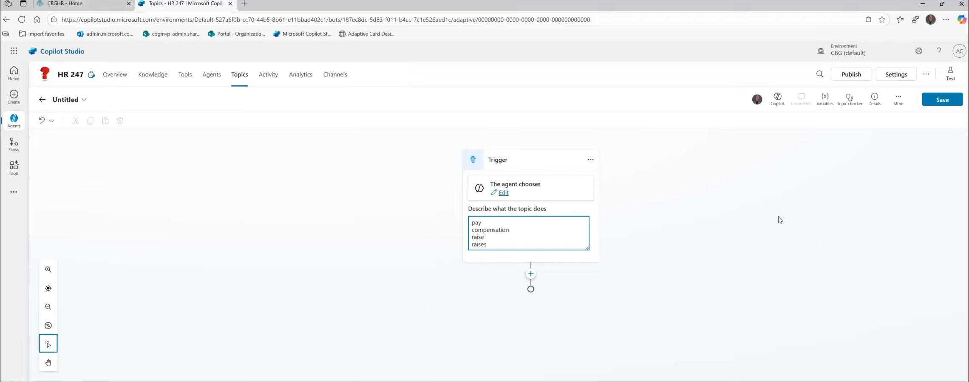
key(Return)
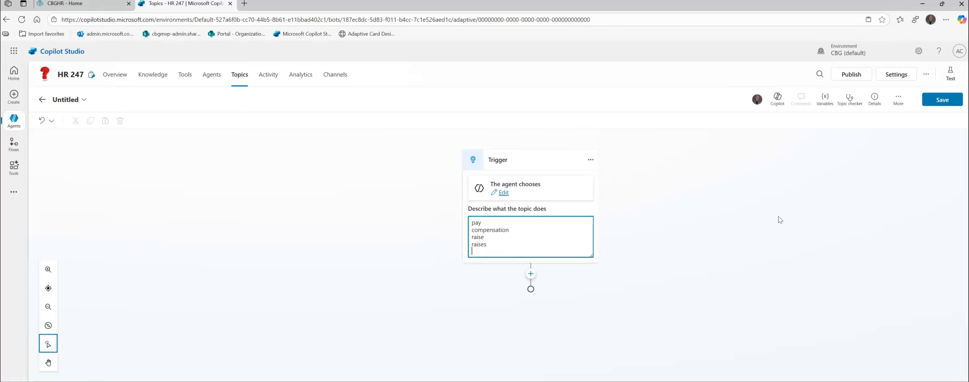
text(salary)
click(729, 216)
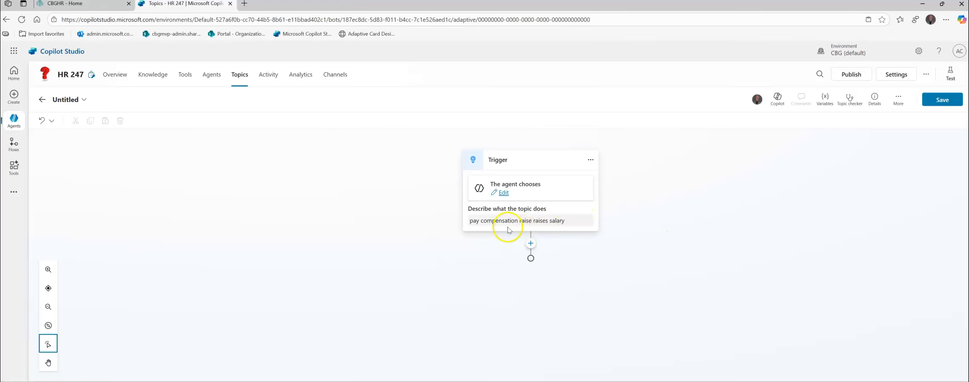
click(531, 244)
click(519, 278)
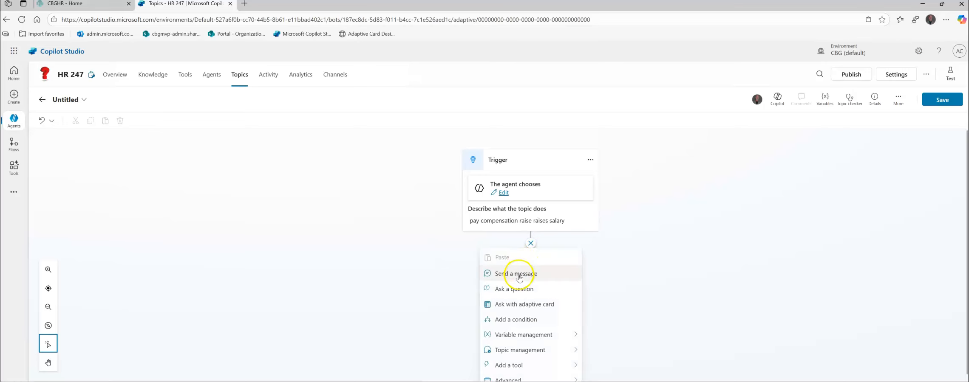
scroll(525, 278, down, 1)
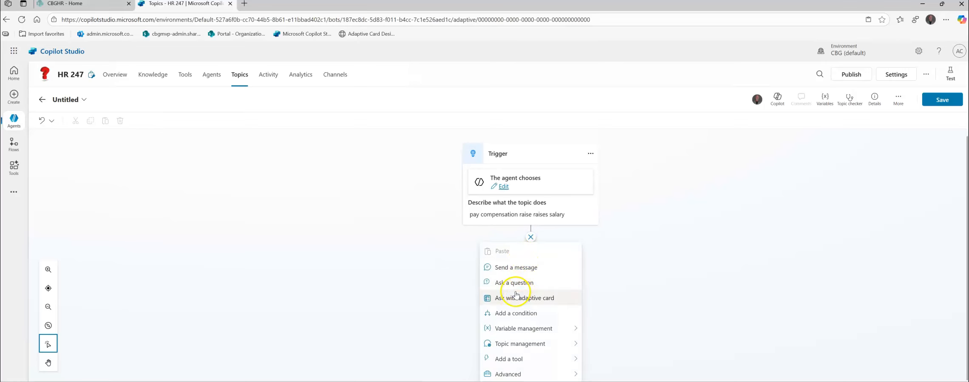
click(520, 315)
mouse_move(524, 347)
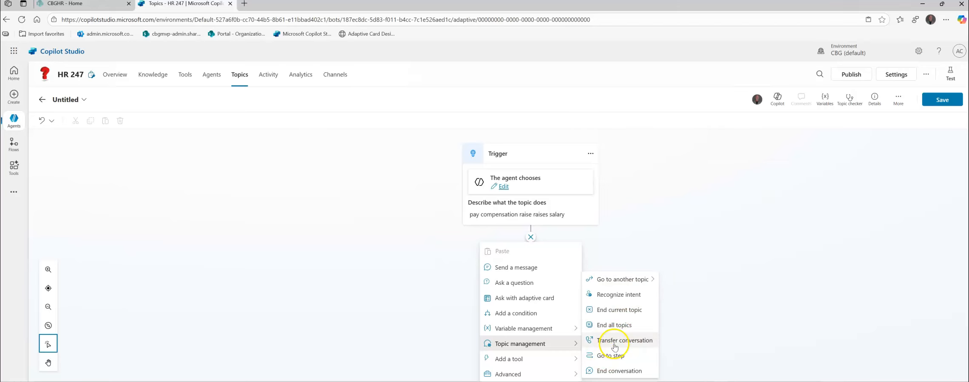
click(659, 219)
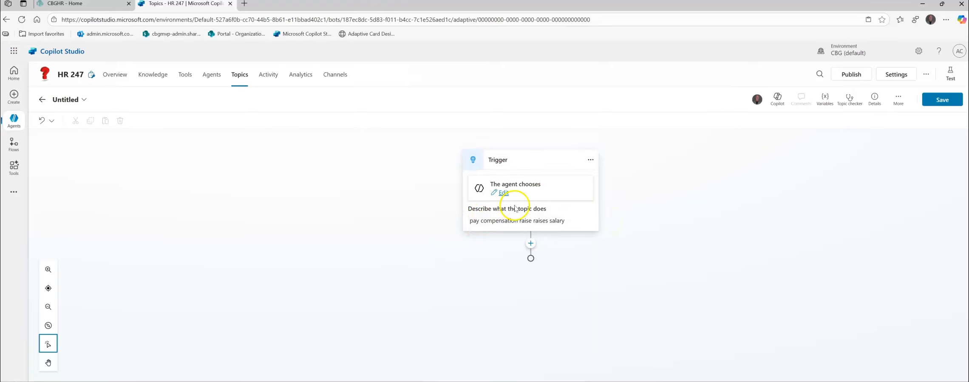
Step: Add a message node after the trigger reading "If you have questions about compensation, please reach out to your manager. Thank you."
click(530, 243)
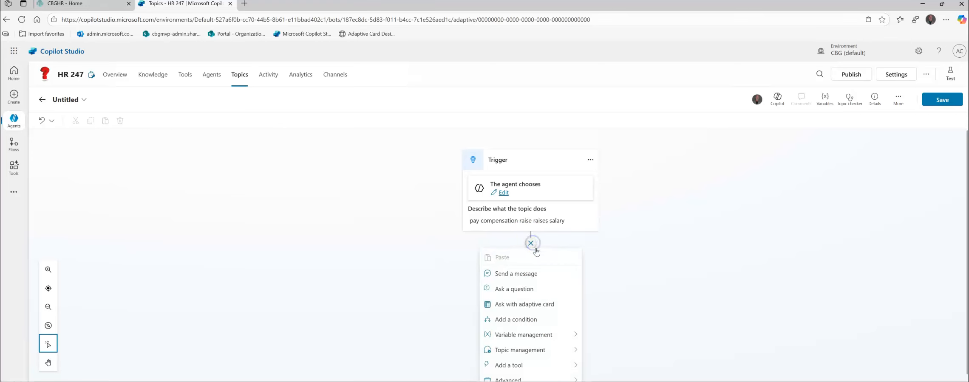
click(525, 272)
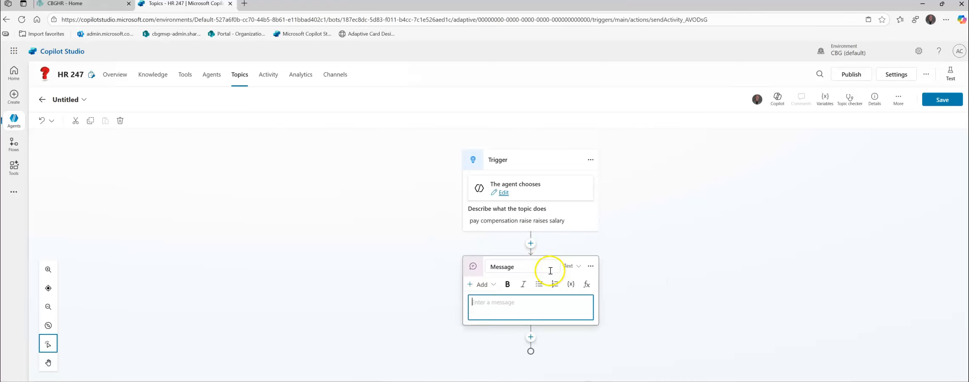
click(514, 303)
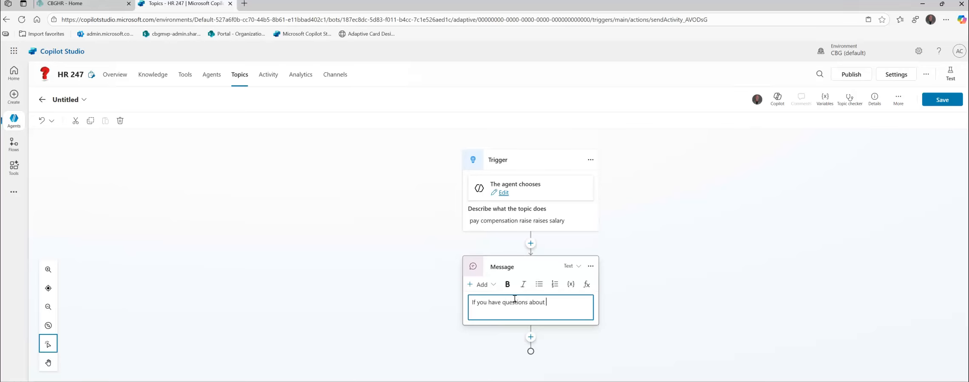
text(compensation, please reach out to your manager.)
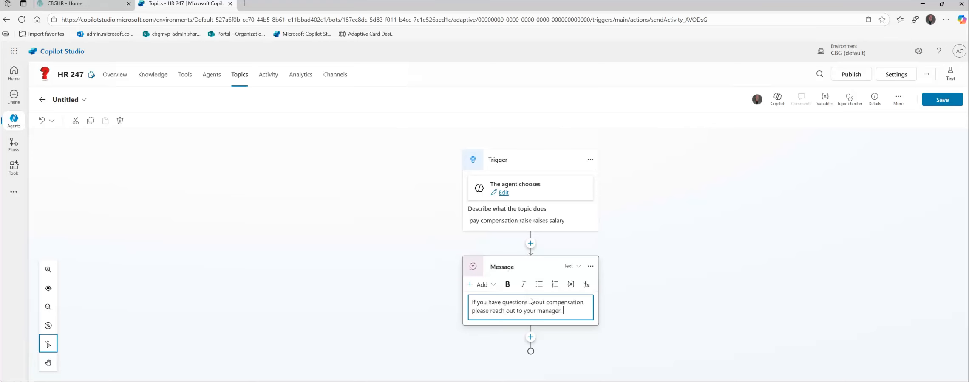
text(u.)
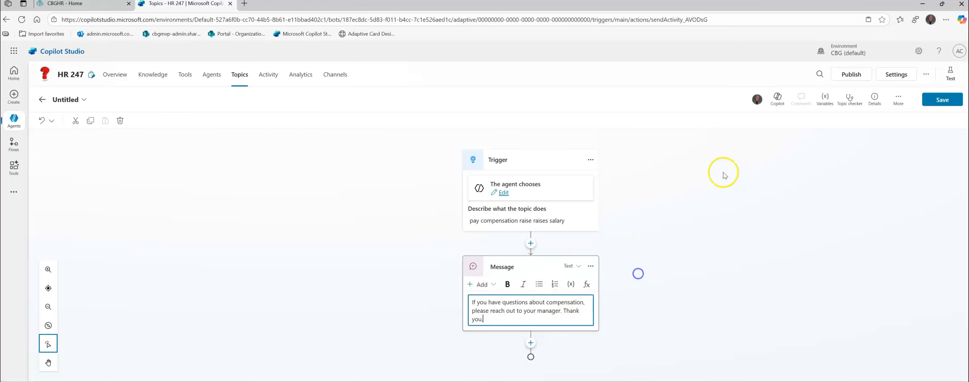
Step: Save the new topic under the name Compensation Topic
click(629, 257)
click(939, 100)
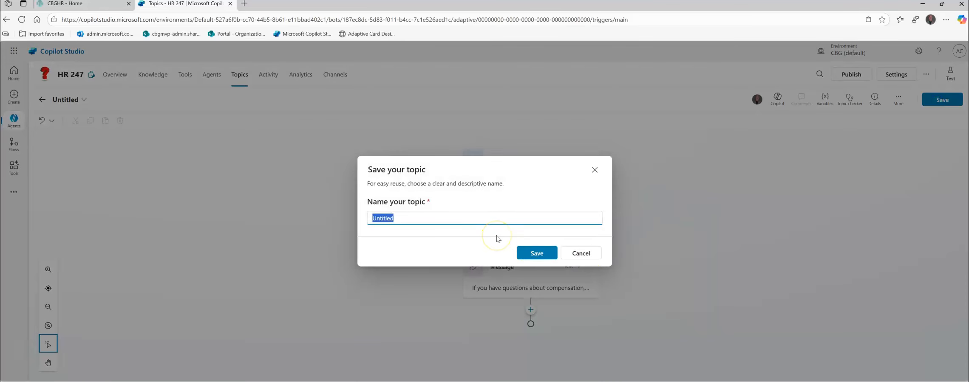
text(Compensation)
key(Tab)
key(Return)
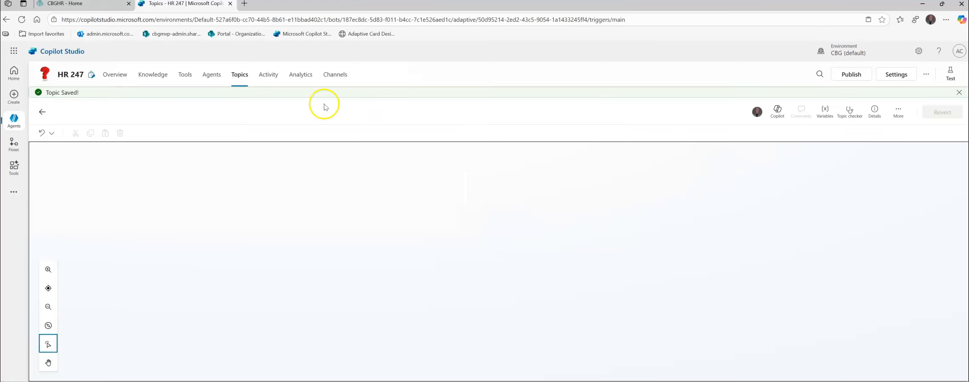
Step: Ask the test agent "how do I get a raise" to check the Compensation Topic
click(943, 78)
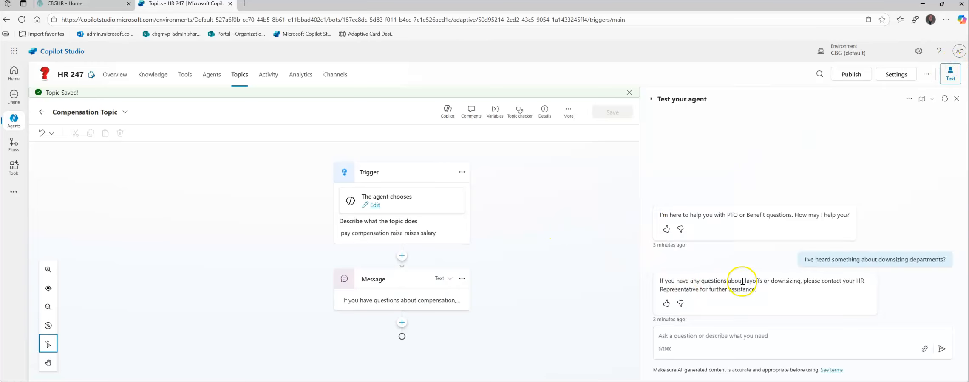
click(736, 336)
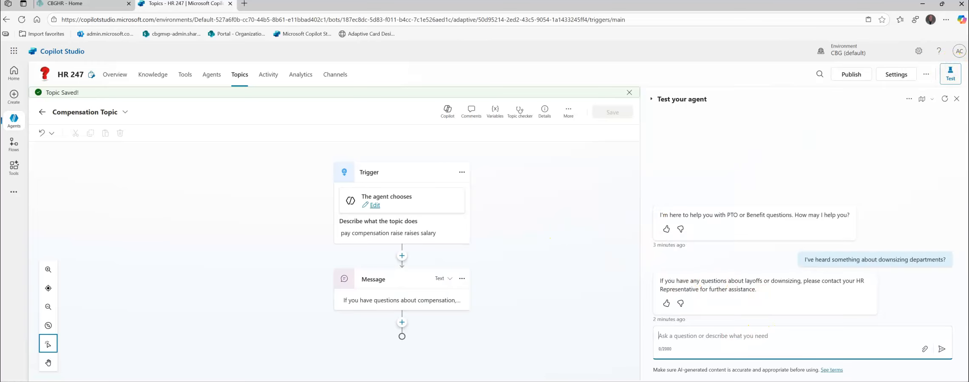
text(how do I get a raise)
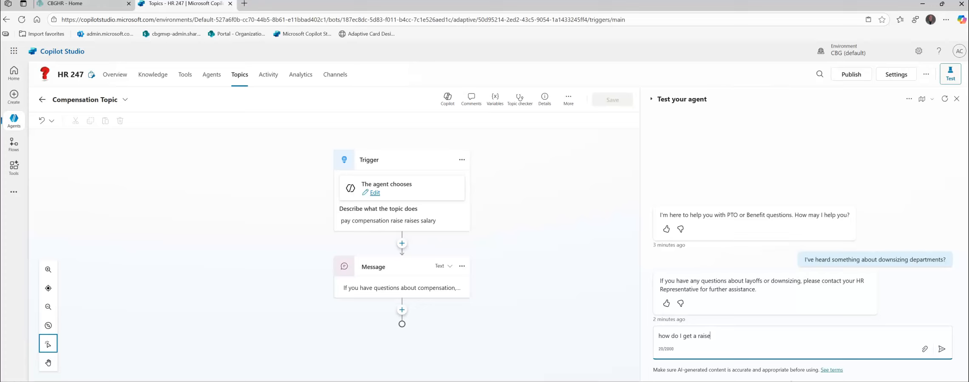
key(Return)
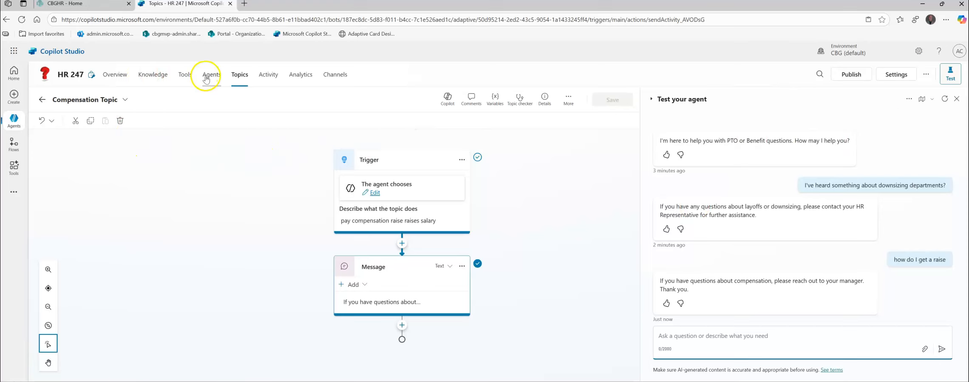
Step: Reopen the Compensation Topic from the topic list and examine which content types can be added to its message
click(238, 79)
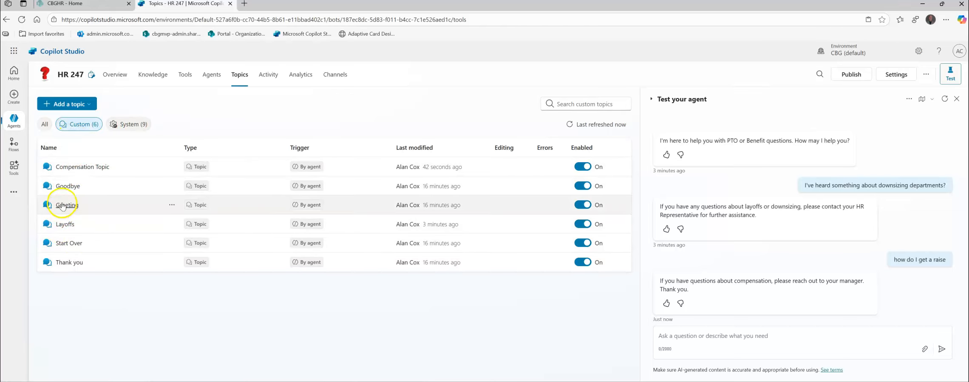
click(72, 168)
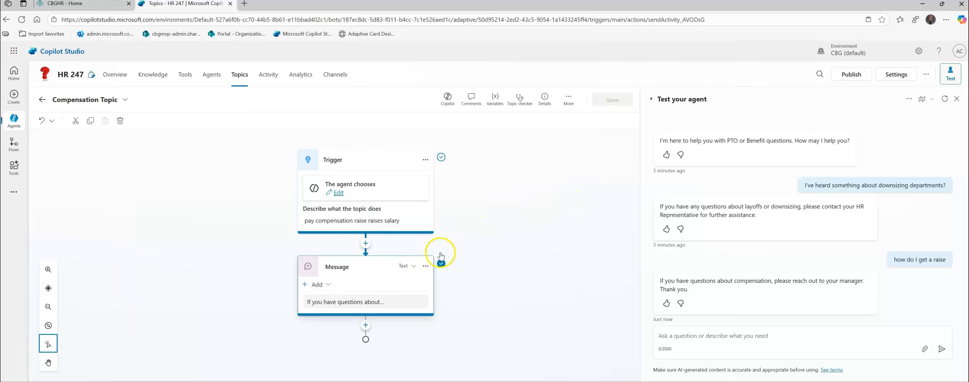
click(329, 285)
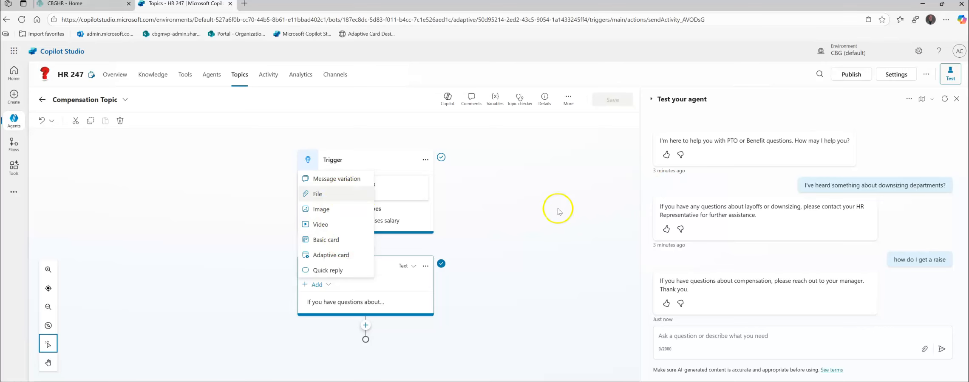
click(536, 206)
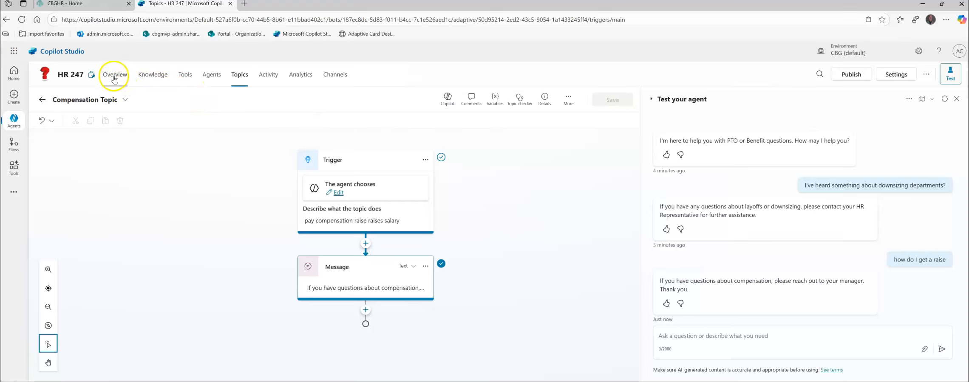
Step: Review the agent's recorded activity and its analytics page
click(268, 74)
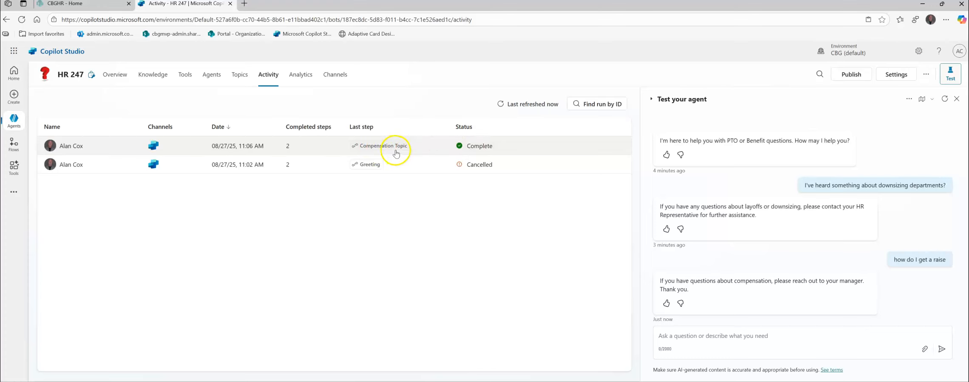
click(302, 77)
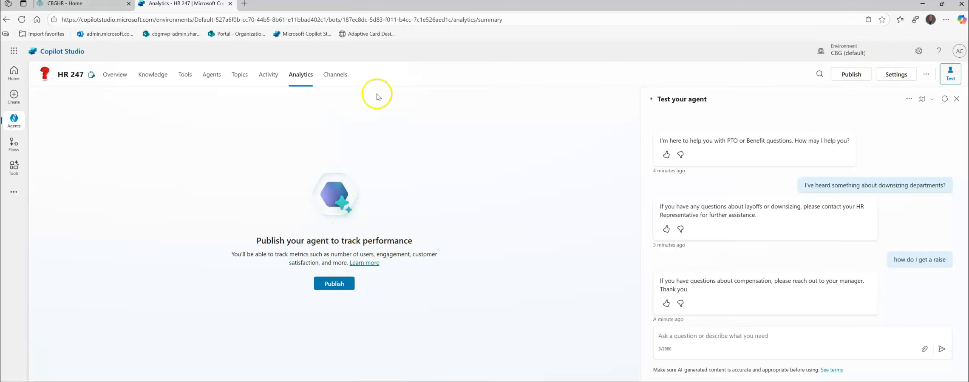
Step: Add the Teams and Microsoft 365 Copilot channel to the agent with Microsoft 365 Copilot availability enabled, and publish the agent
click(352, 80)
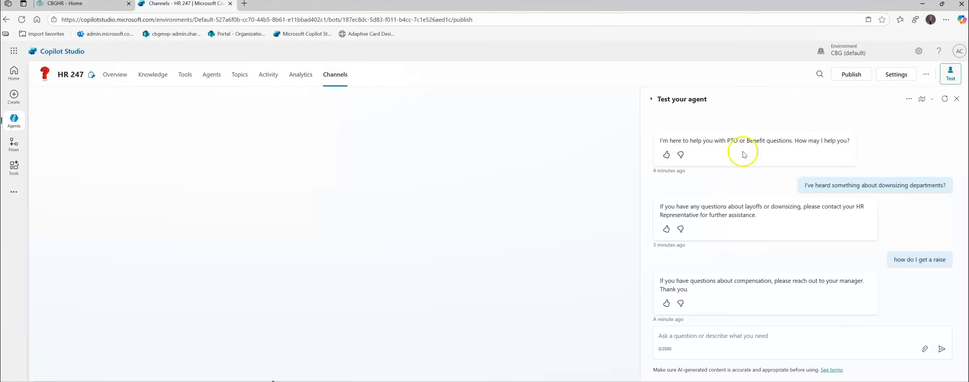
click(956, 99)
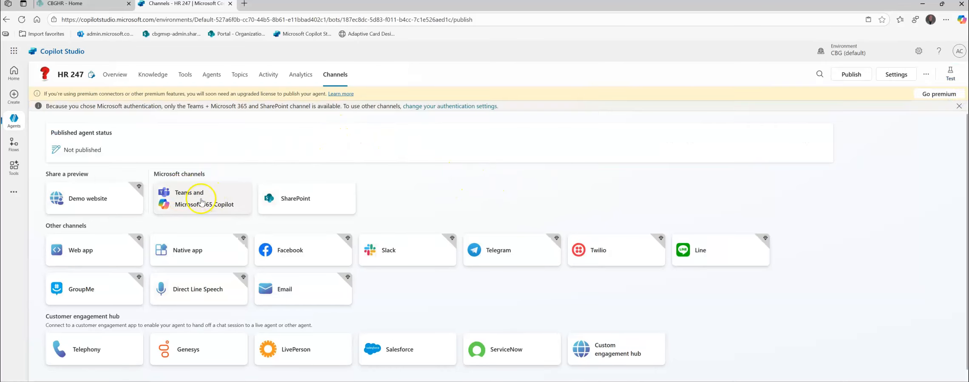
click(189, 203)
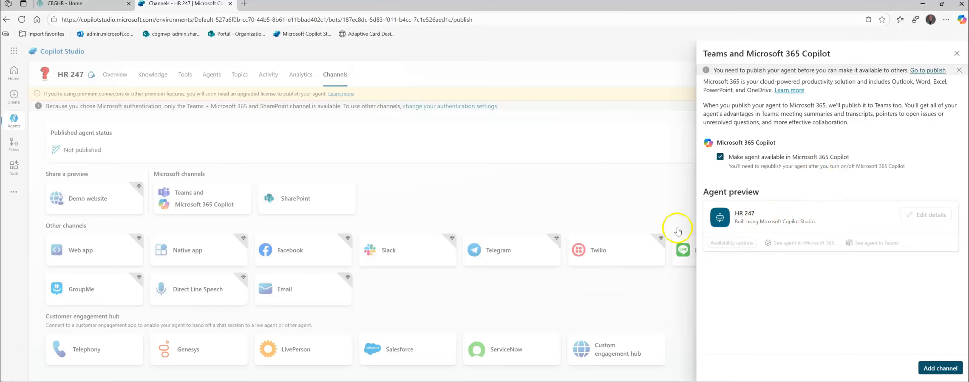
click(939, 368)
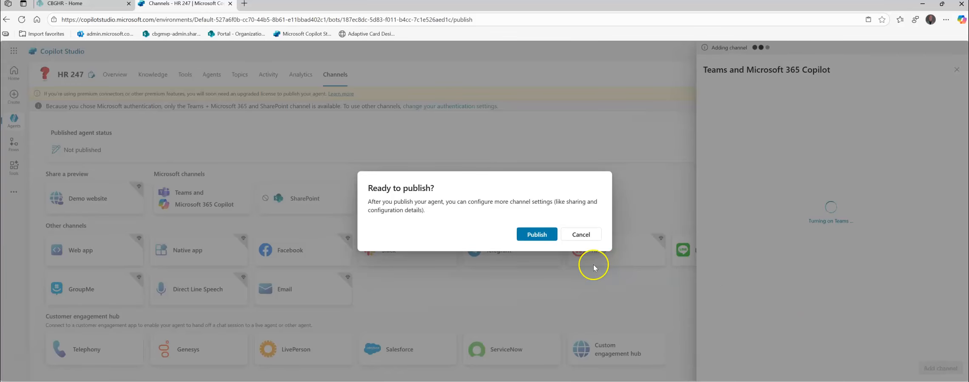
click(537, 236)
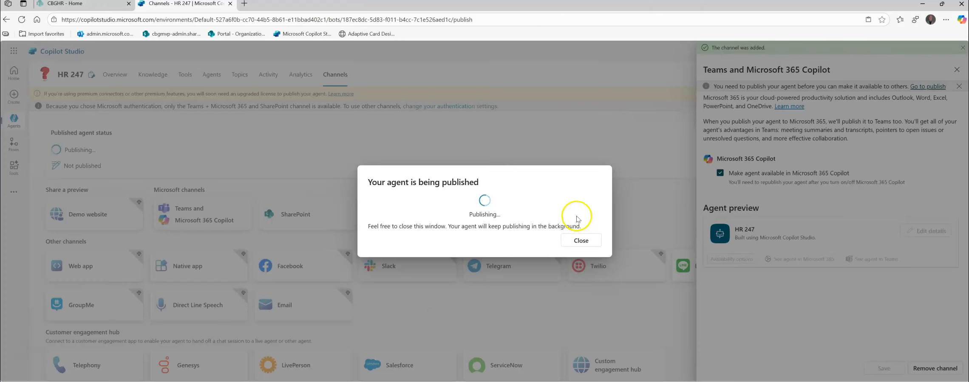
click(577, 241)
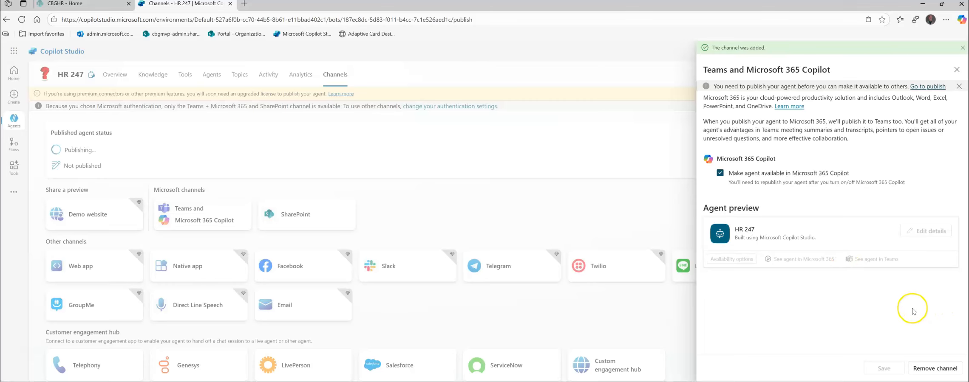
click(956, 70)
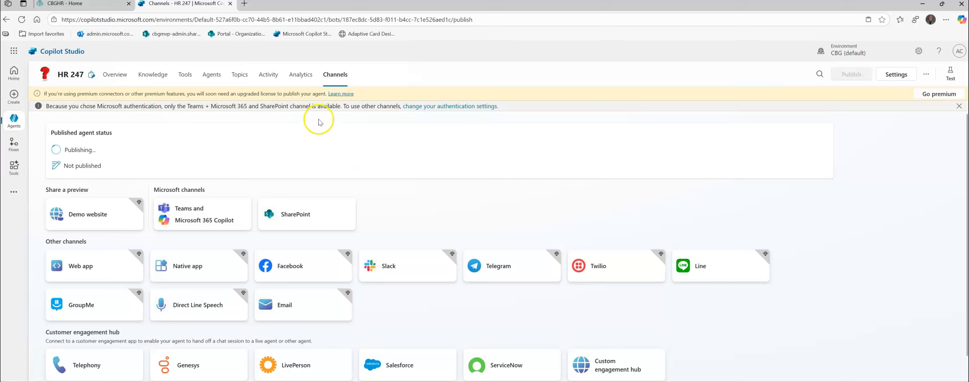
Step: Edit the agent details of the Teams and Microsoft 365 Copilot channel and set the icon color to black
click(199, 221)
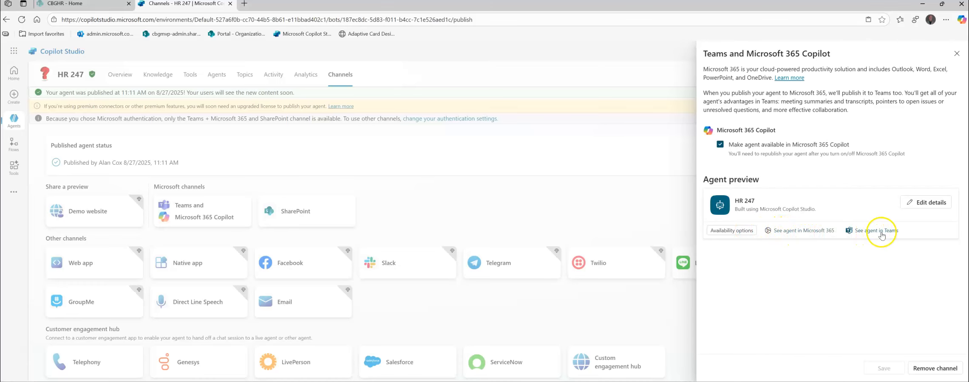
click(909, 204)
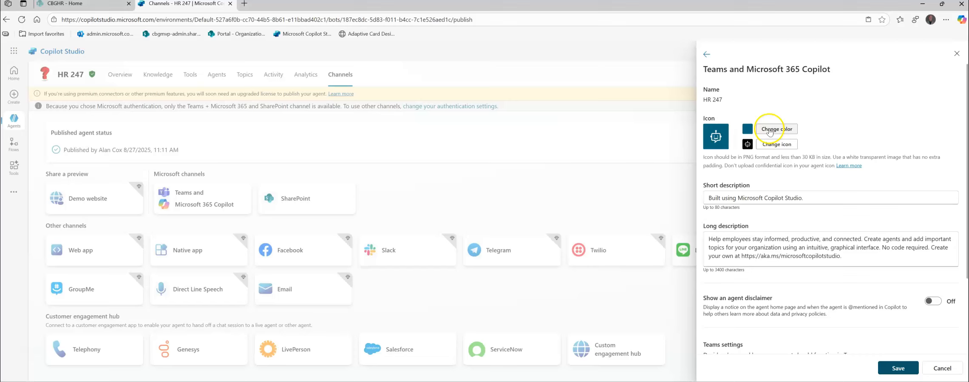
click(770, 131)
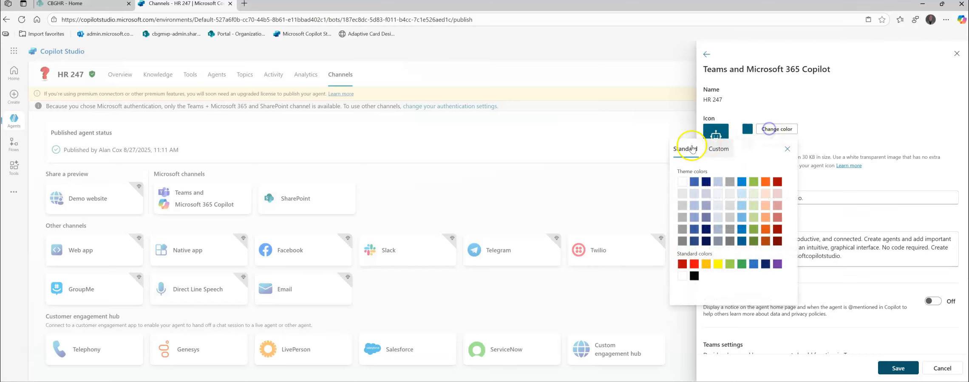
click(693, 277)
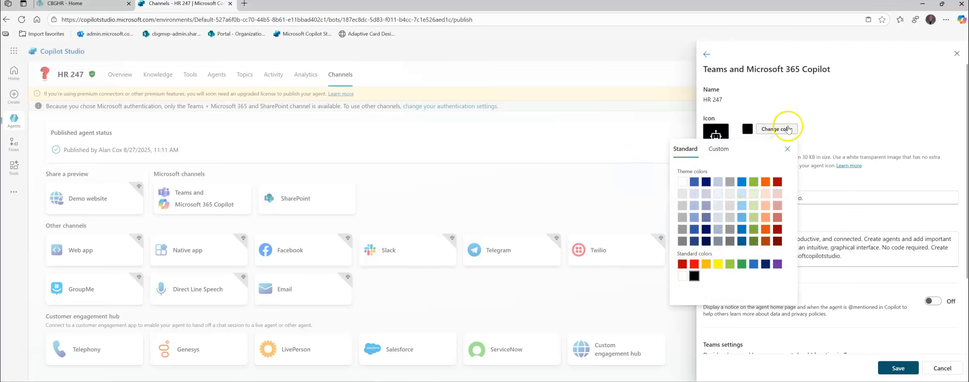
click(787, 149)
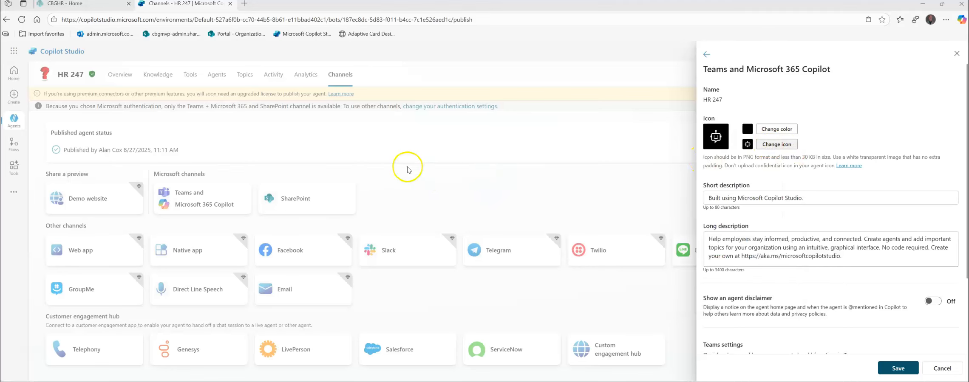
Step: Replace the channel icon with the question image from the Studio Images folder and look over the descriptions, disclaimer and Teams settings
scroll(231, 99, down, 10)
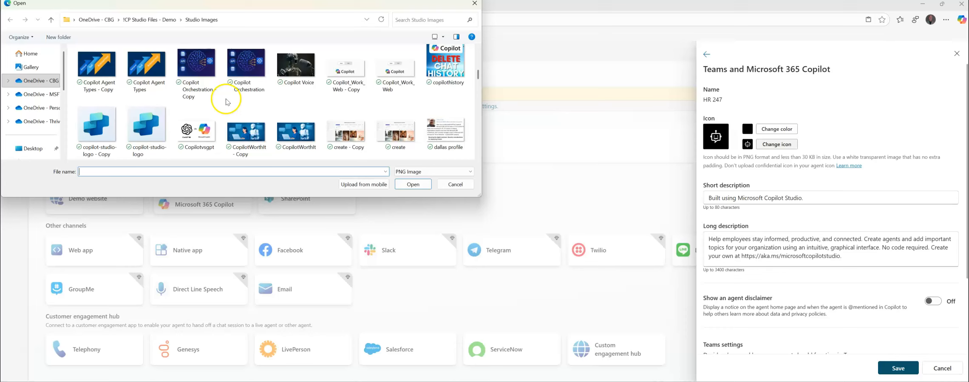
scroll(225, 106, down, 8)
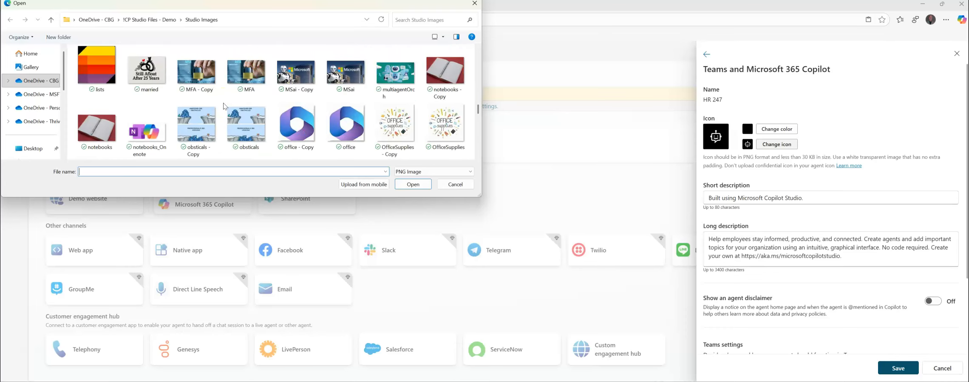
scroll(224, 106, down, 5)
scroll(224, 106, down, 5)
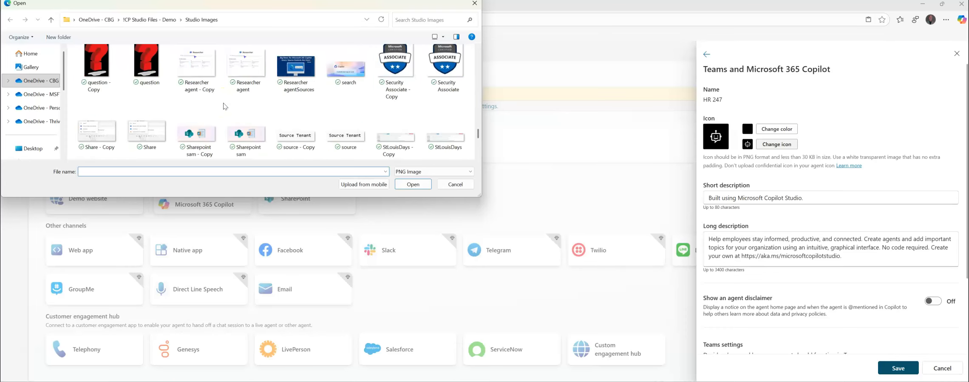
click(150, 68)
click(405, 188)
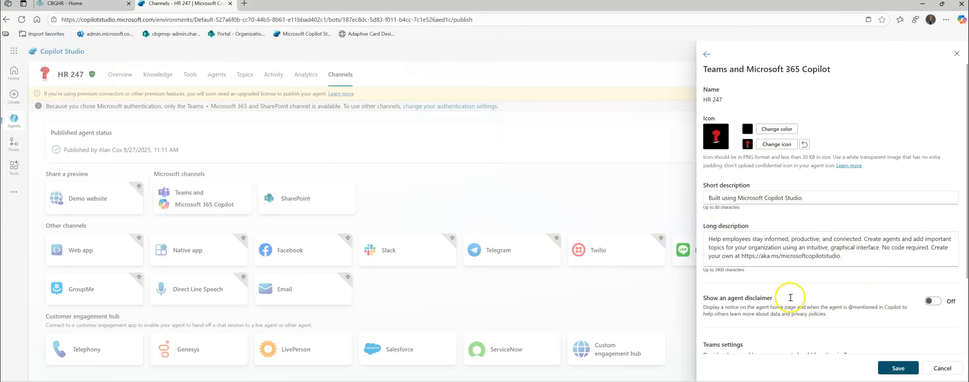
scroll(812, 306, down, 2)
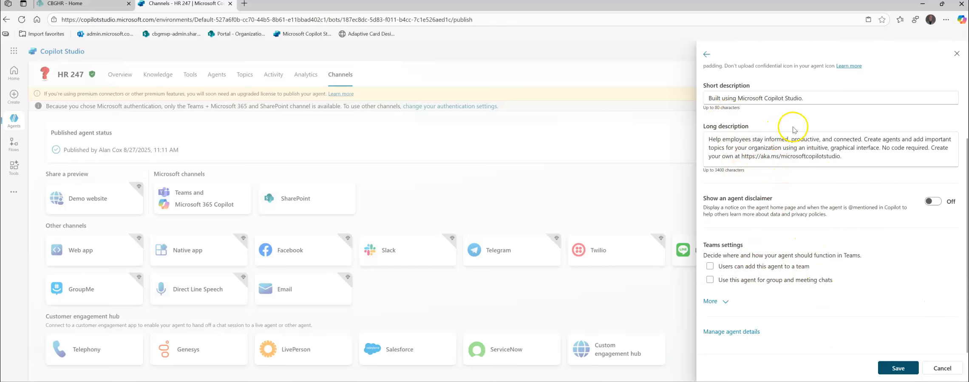
scroll(767, 170, up, 2)
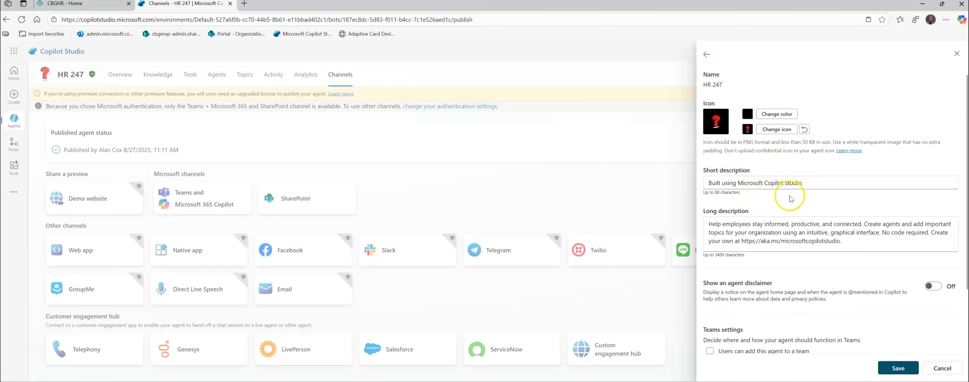
Step: Save the Teams and Microsoft 365 Copilot channel details and choose the availability option that shows the agent to everyone in the org
scroll(850, 255, down, 3)
click(891, 368)
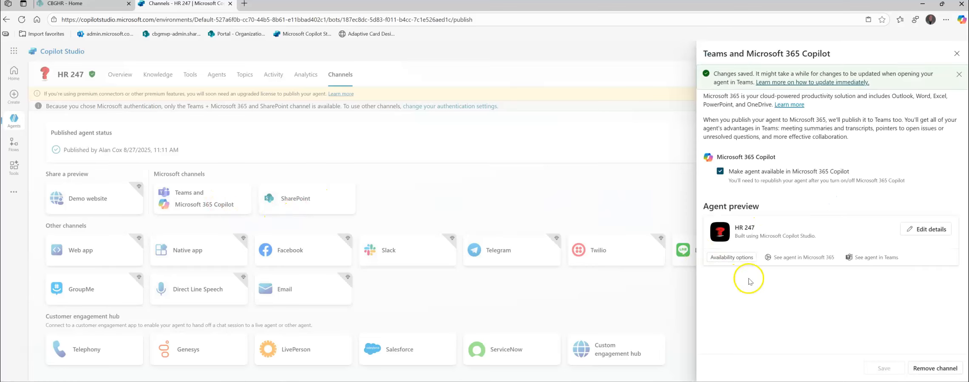
click(743, 258)
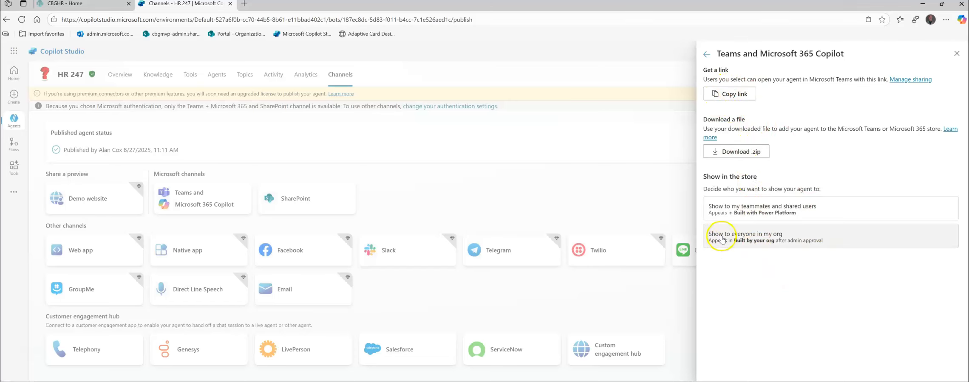
click(754, 237)
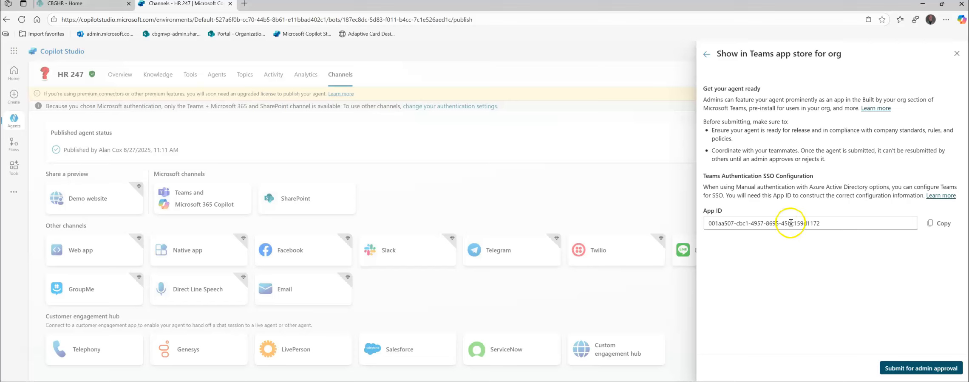
Step: Copy the App ID and submit the agent for admin approval, agreeing to give everyone access to it
drag(822, 224, 707, 228)
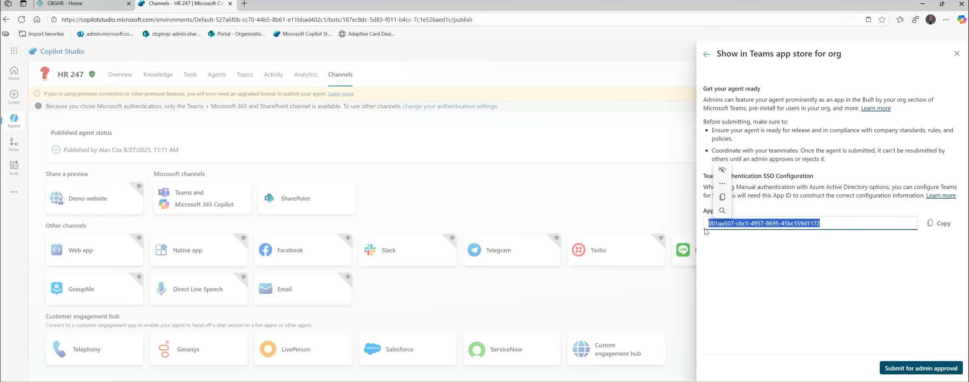
click(938, 229)
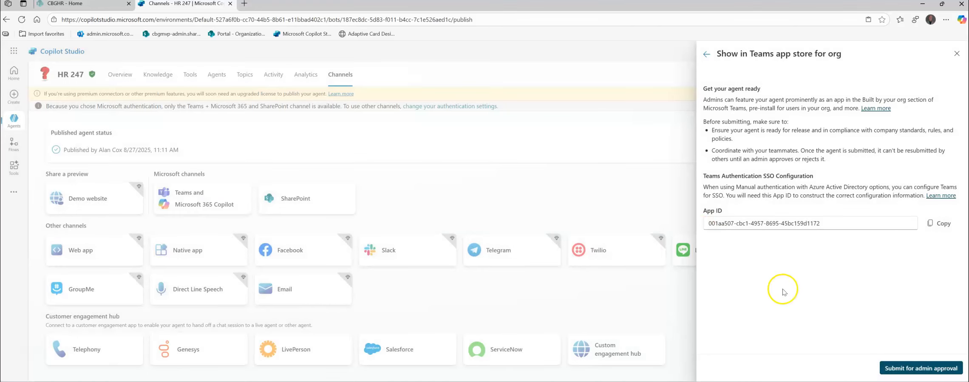
click(910, 370)
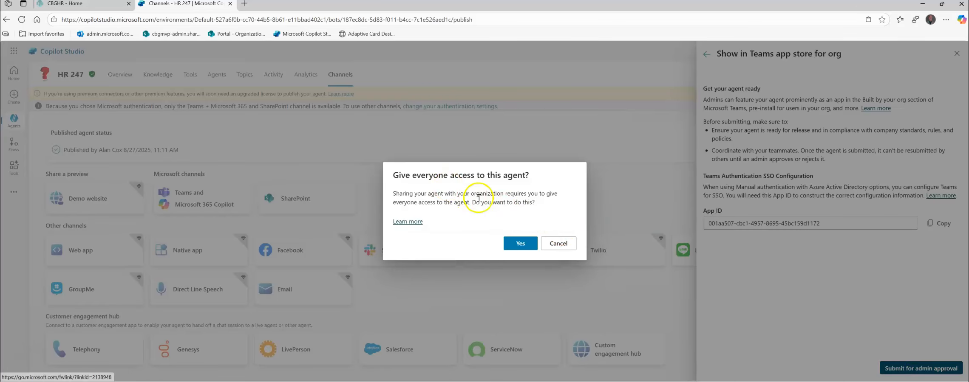
click(520, 243)
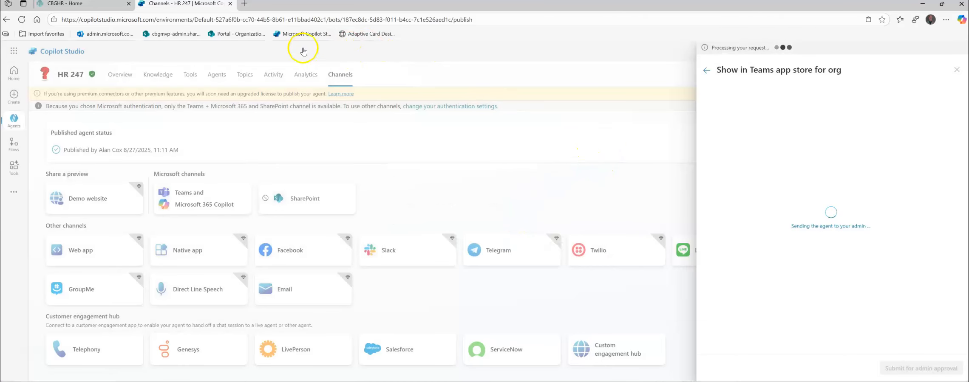
Step: Open the Teams admin center at admin.teams.microsoft.com in a new browser tab and go to the Manage apps page
click(243, 5)
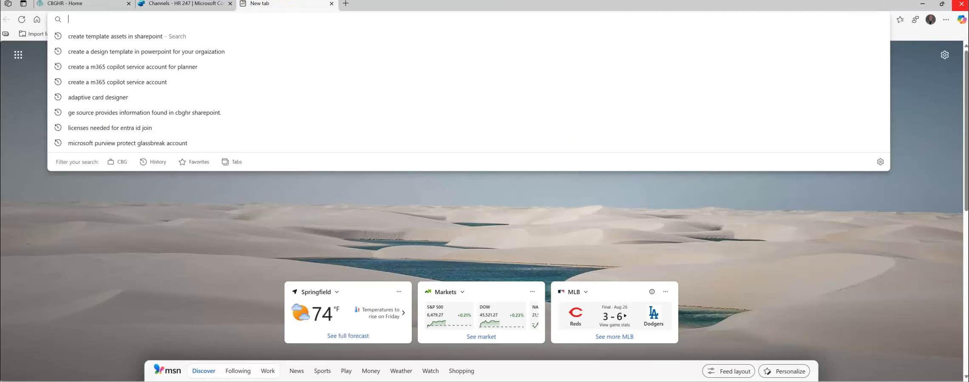
text(admin.teams.microsoft.com)
key(Return)
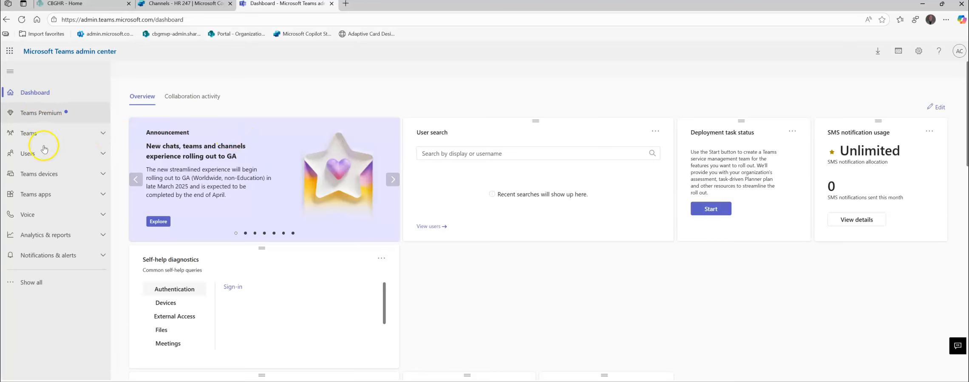
click(42, 194)
click(45, 212)
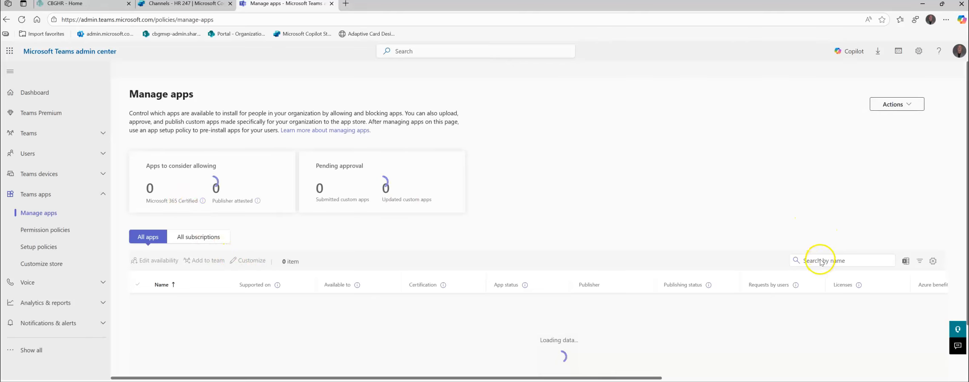
Step: Find the submitted HR 247 app among the managed apps and publish it to the organization
click(817, 277)
text(HR 247)
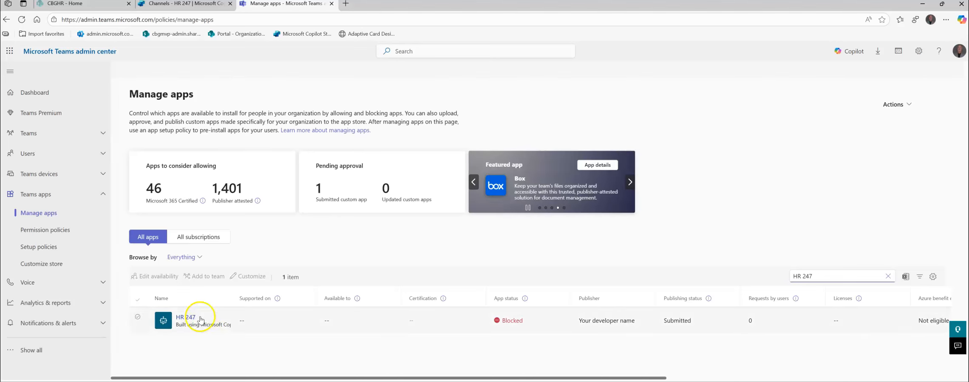
click(187, 319)
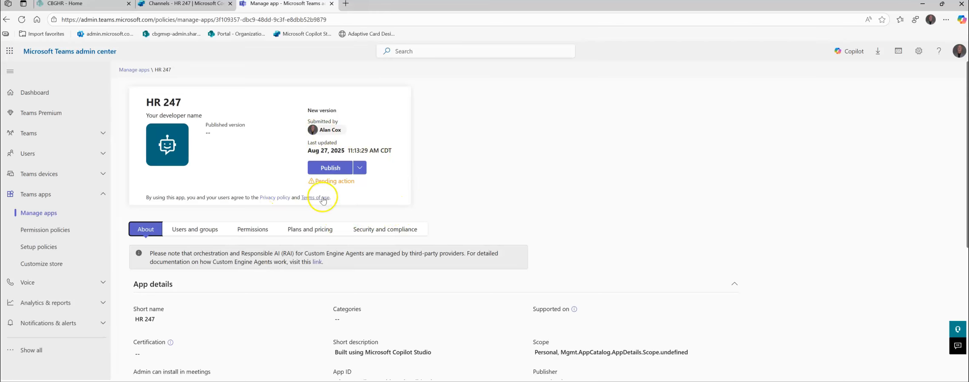
click(323, 169)
click(515, 253)
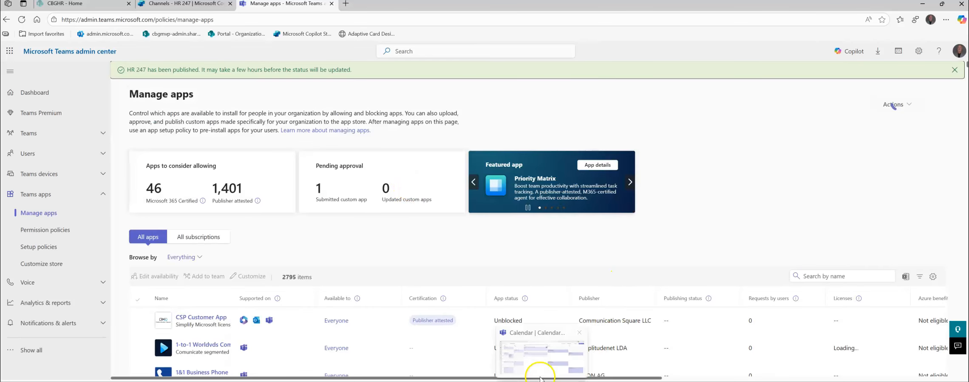
Step: Switch to Microsoft Teams and look for HR 247 in the agents and apps store
click(539, 369)
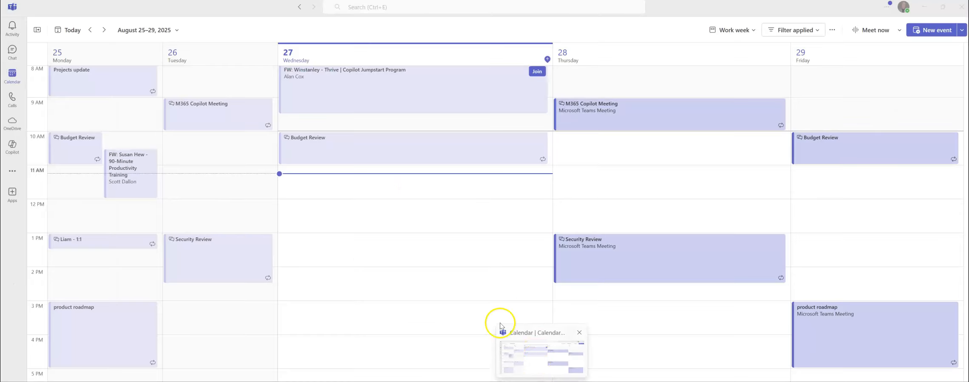
click(12, 194)
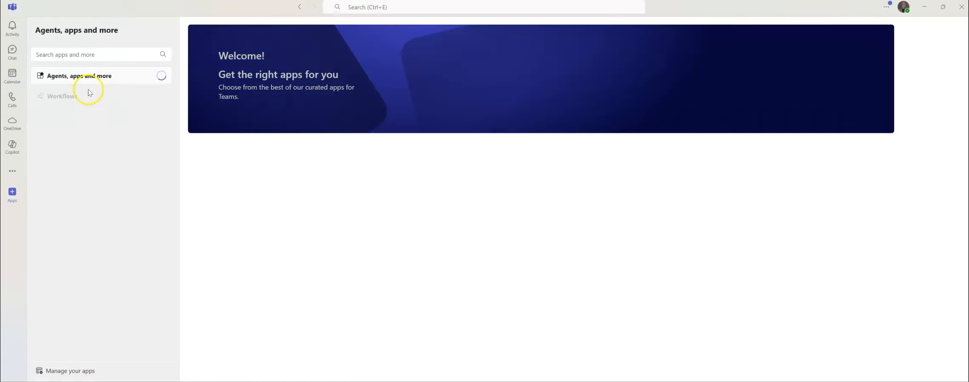
click(104, 58)
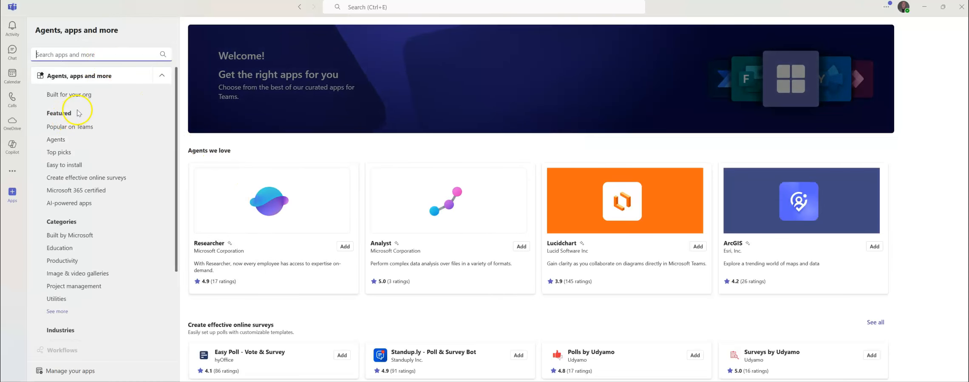
click(163, 75)
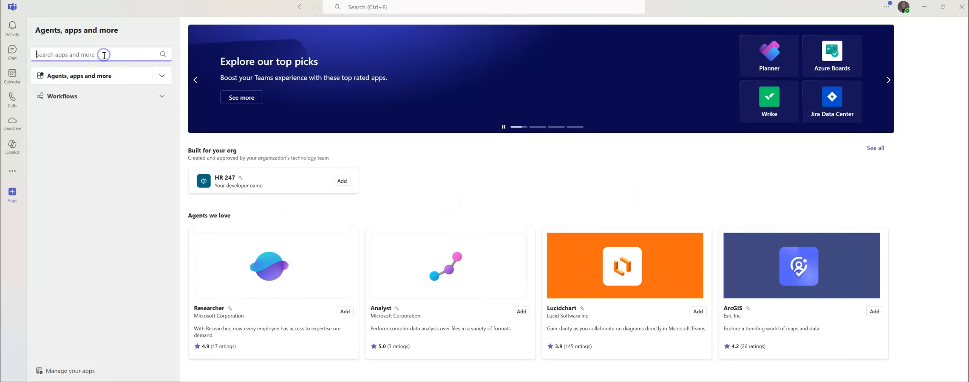
text(H)
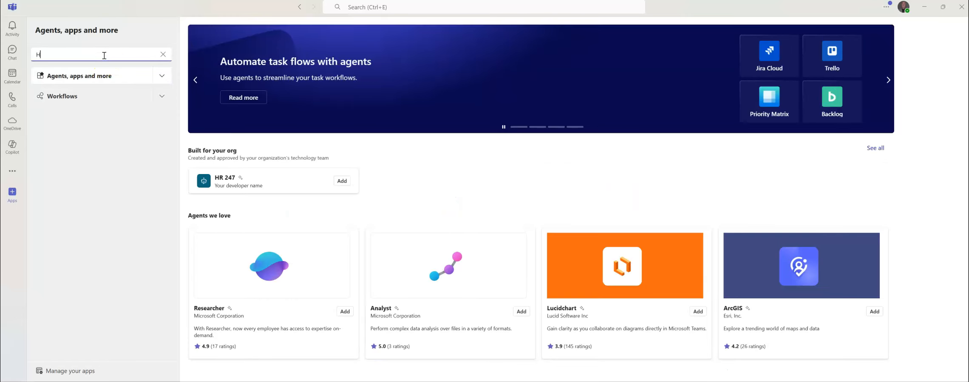
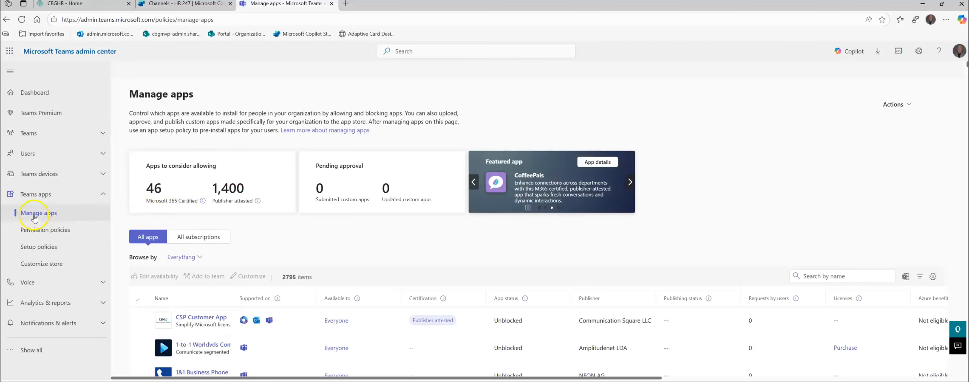
Step: In the Teams admin center, open the Global (Org-wide default) app setup policy and look over its installed and pinned apps
click(37, 248)
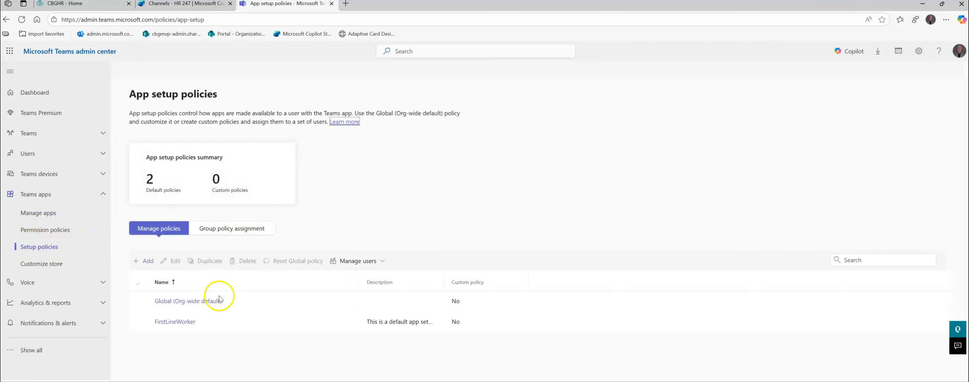
click(194, 301)
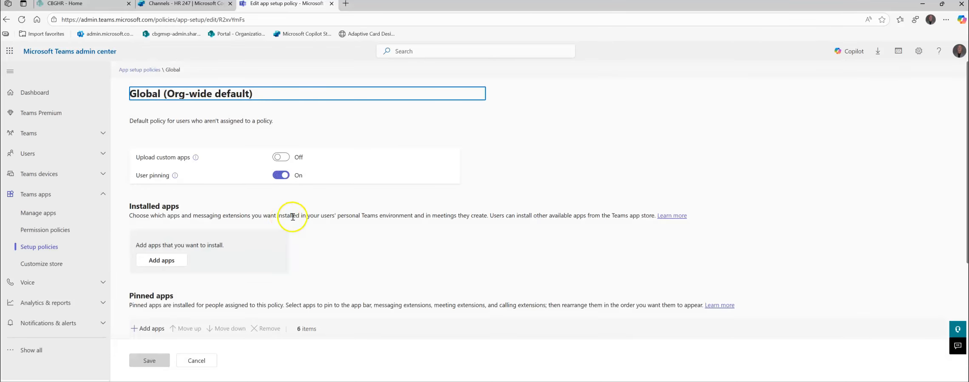
scroll(382, 175, down, 4)
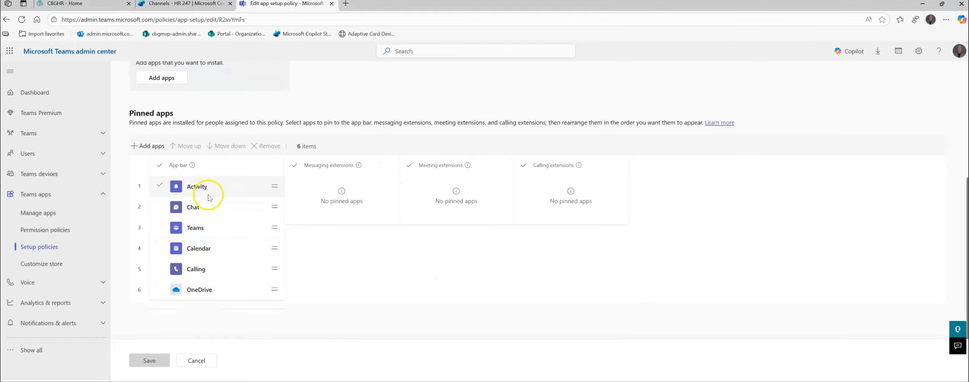
scroll(213, 225, up, 4)
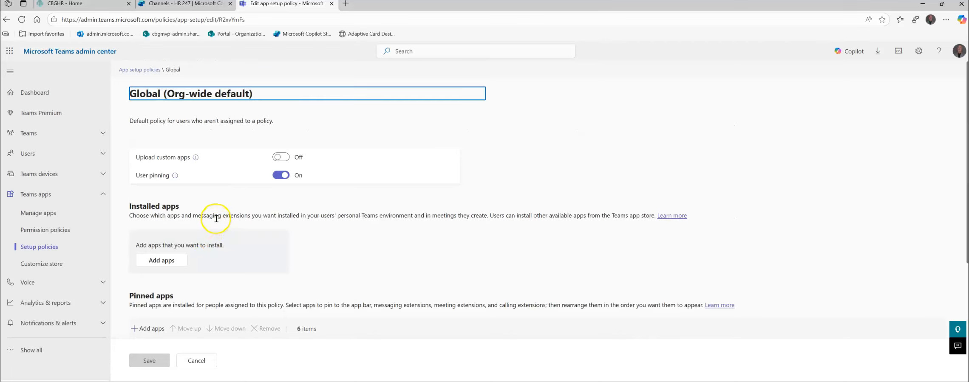
scroll(241, 204, down, 2)
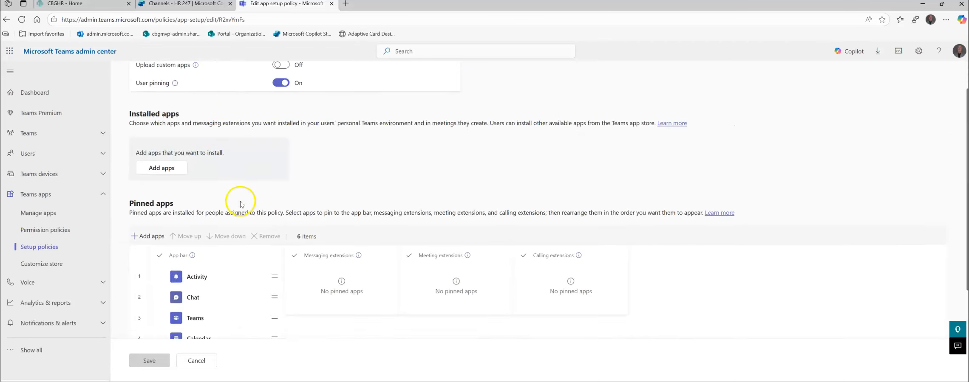
scroll(241, 204, down, 2)
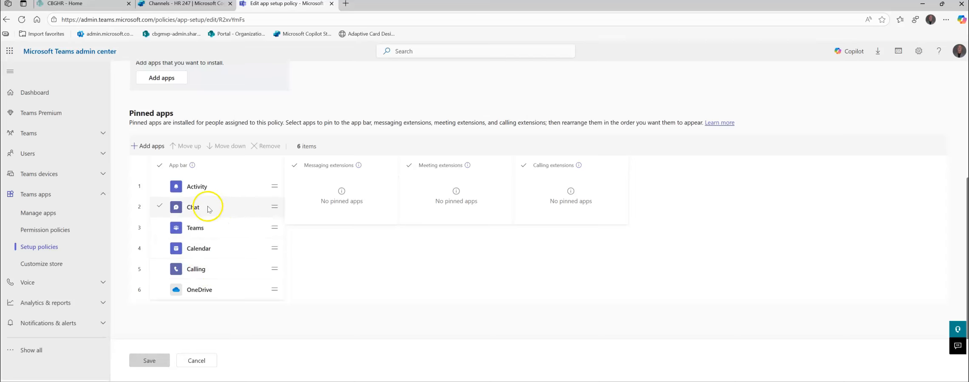
scroll(208, 209, up, 2)
Step: Add HR 247 to the pinned apps of the Global (Org-wide default) setup policy
click(151, 231)
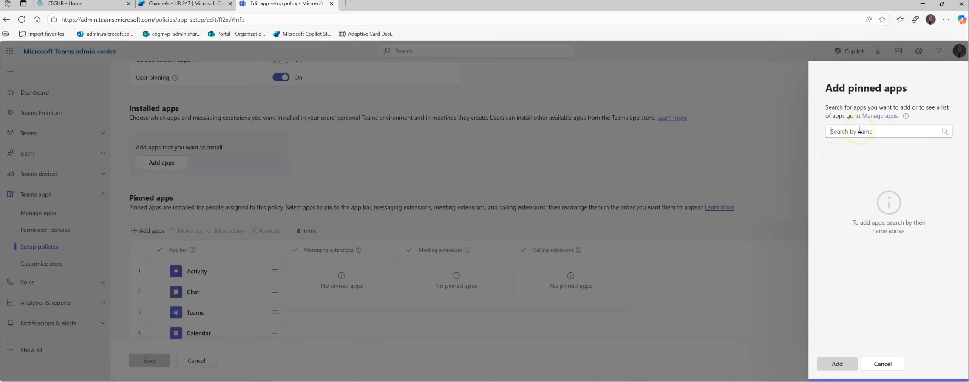
text(HR )
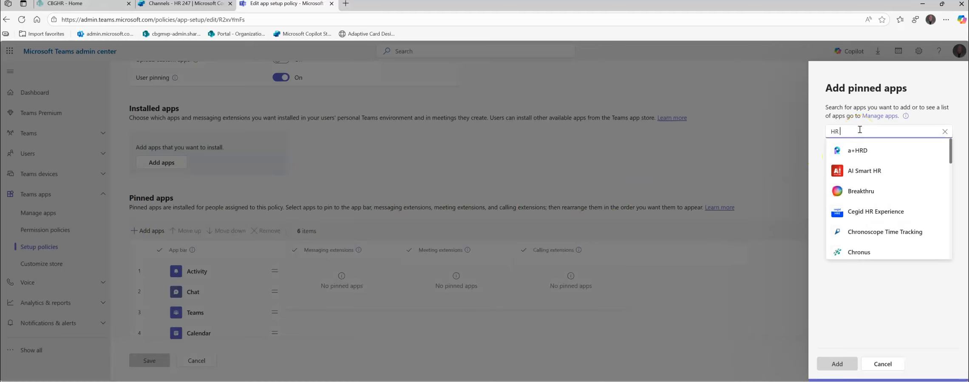
text(247)
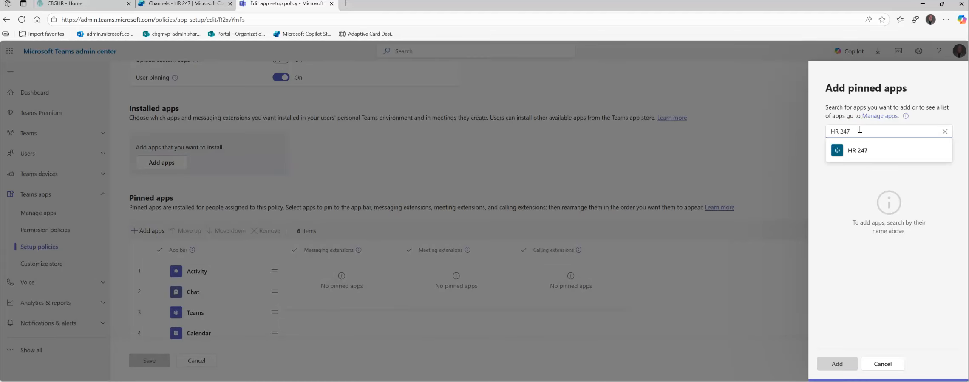
click(916, 150)
click(837, 363)
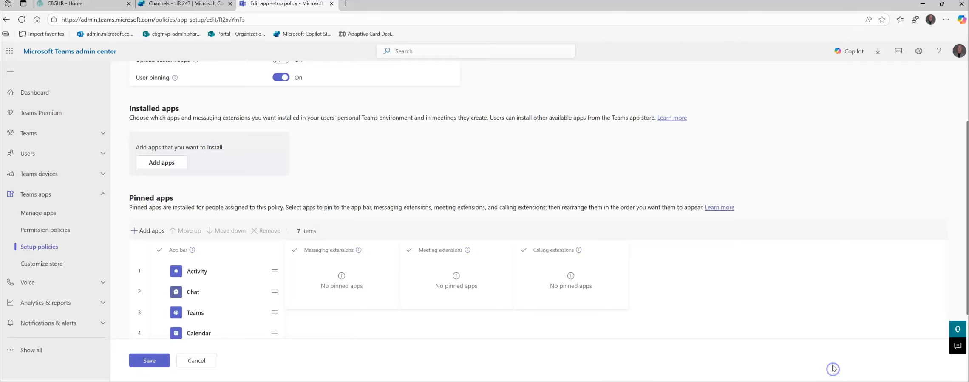
Step: Move HR 247 to second place in the pinned app bar, below Activity, and save the org-wide policy change
scroll(225, 270, down, 3)
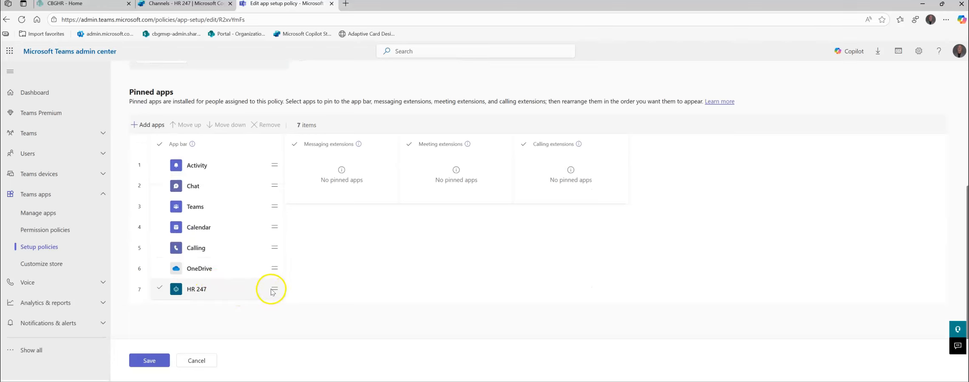
scroll(260, 269, up, 4)
scroll(239, 292, down, 4)
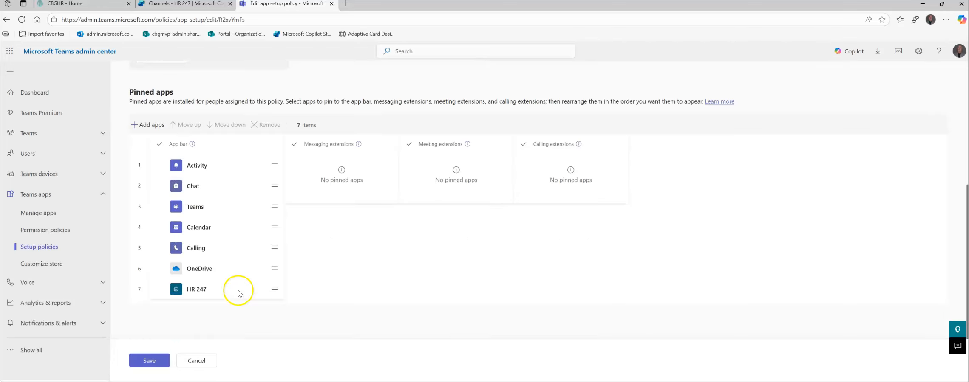
drag(274, 292, 270, 181)
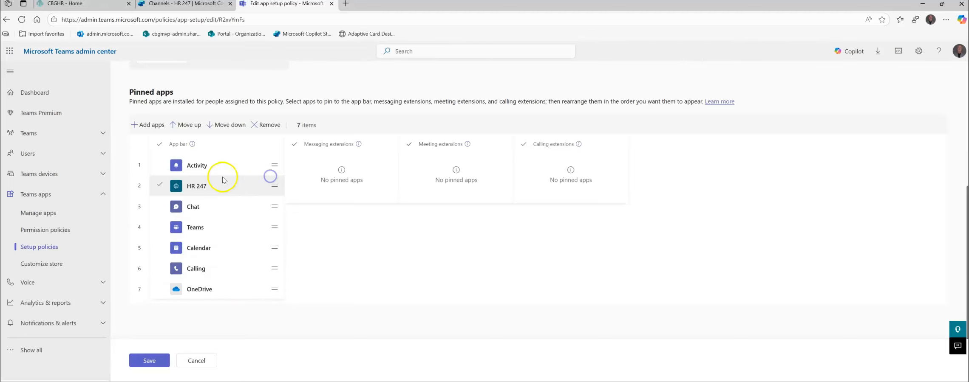
click(148, 360)
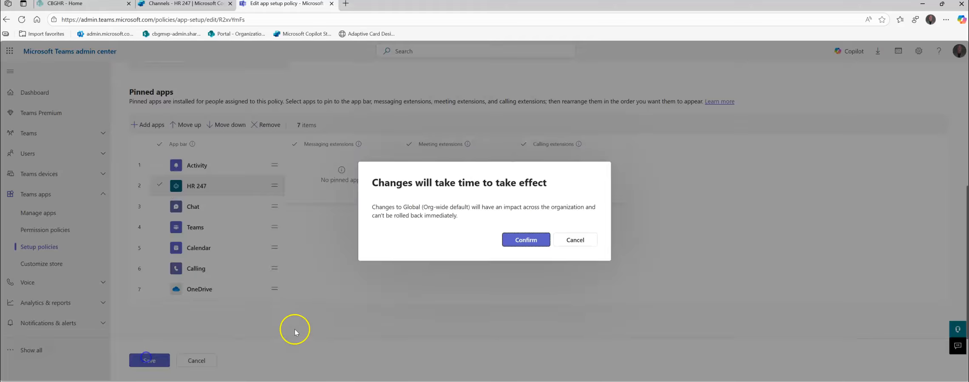
click(511, 249)
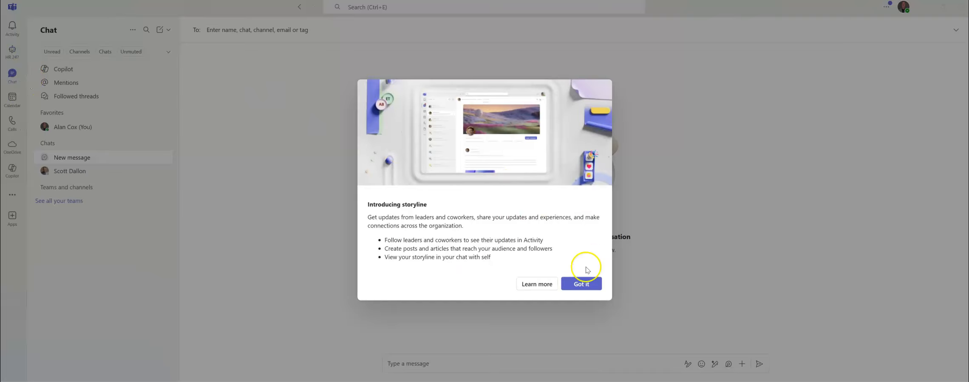
Step: Open the pinned HR 247 agent, send its suggested Leave Policy prompt, and check the source cited in the reply
click(582, 283)
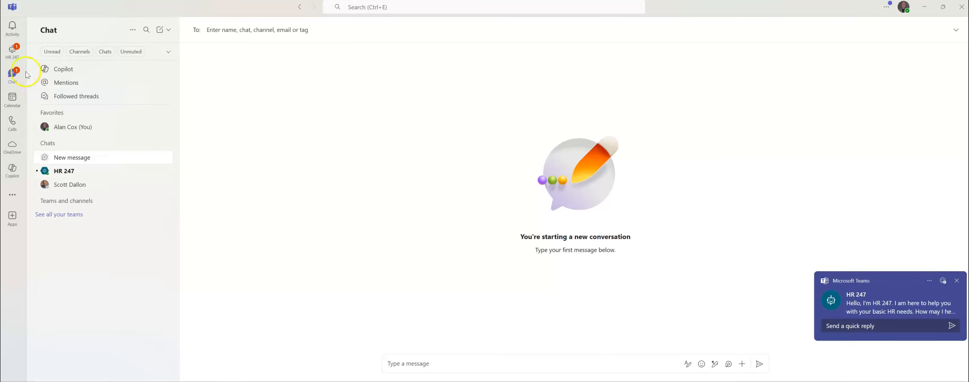
click(14, 47)
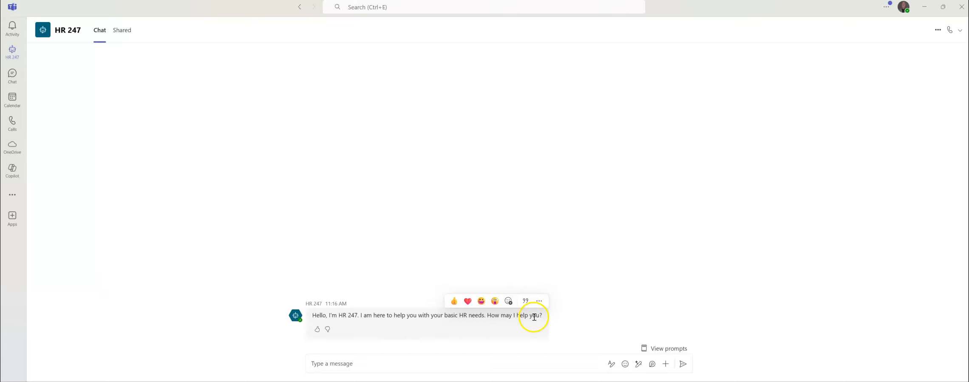
click(654, 347)
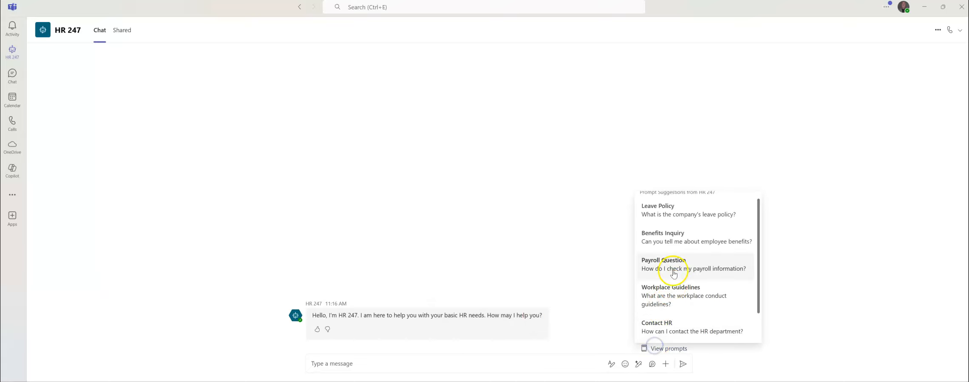
click(681, 222)
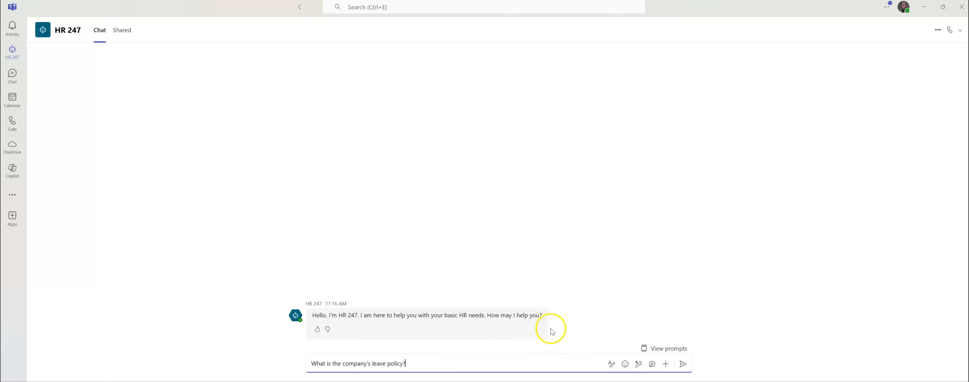
click(680, 362)
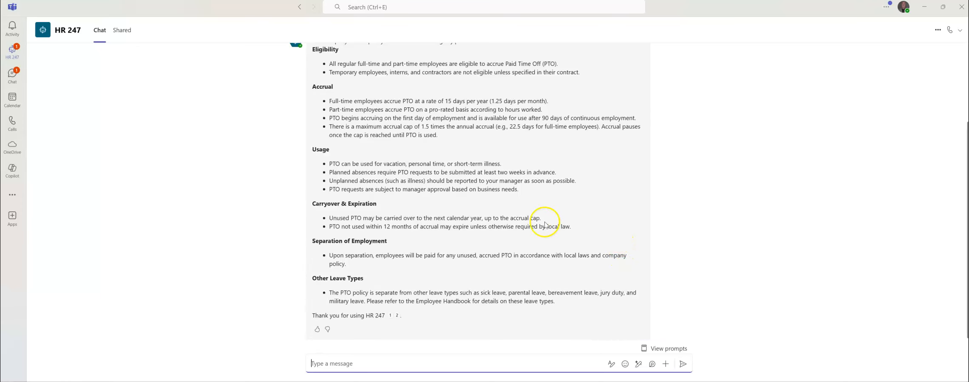
scroll(420, 243, up, 3)
scroll(425, 230, down, 3)
mouse_move(391, 316)
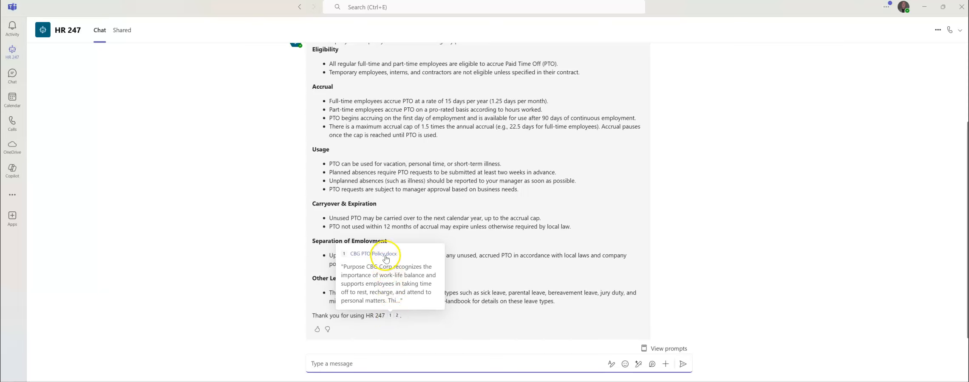
Step: Ask HR 247 "how do I get a raise?" and "layoffs?" to test its responses on restricted topics
click(428, 362)
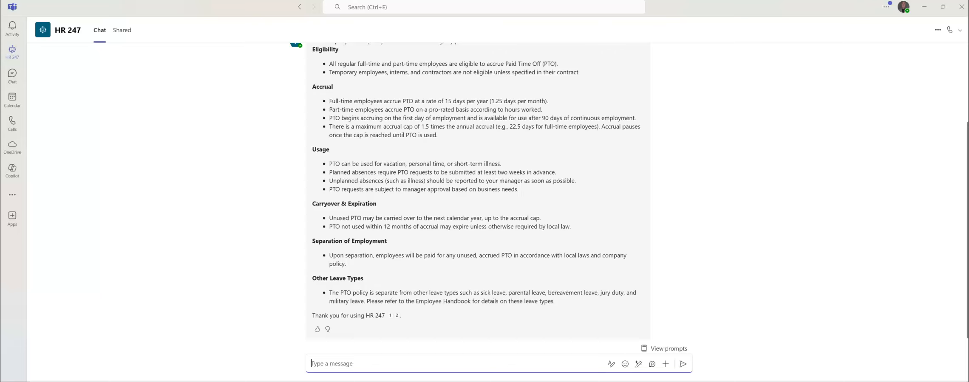
text(how)
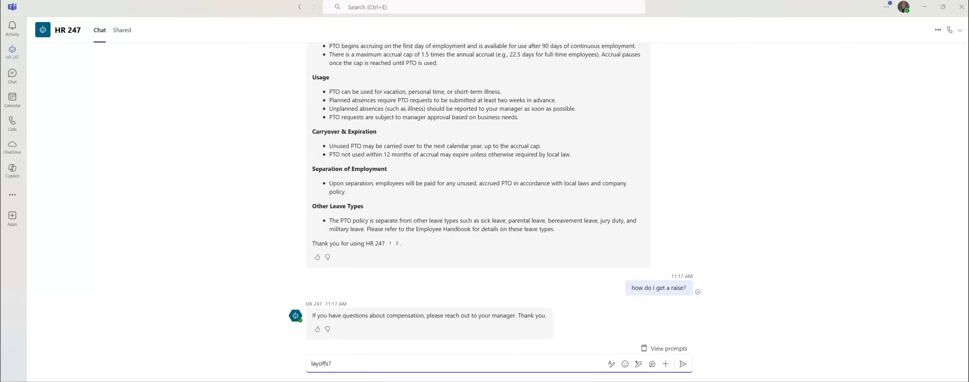
text(layoffs?)
key(Return)
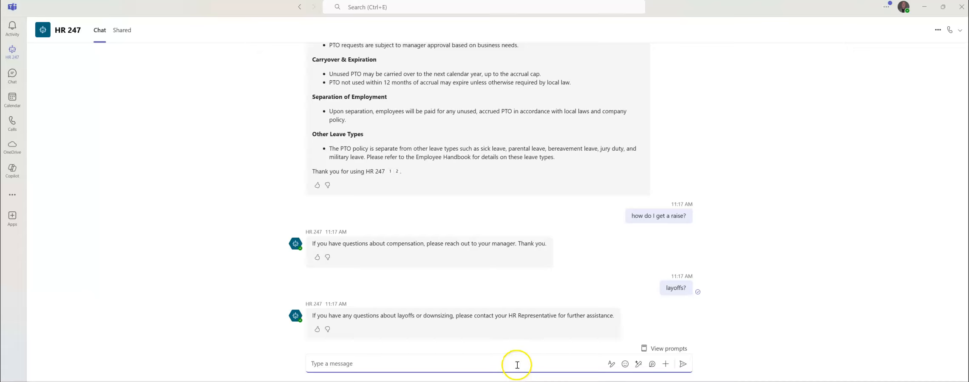
Step: Switch to the Microsoft 365 Copilot desktop app and look through its Agent Store for HR 247, restarting the app to refresh the list
mouse_move(466, 381)
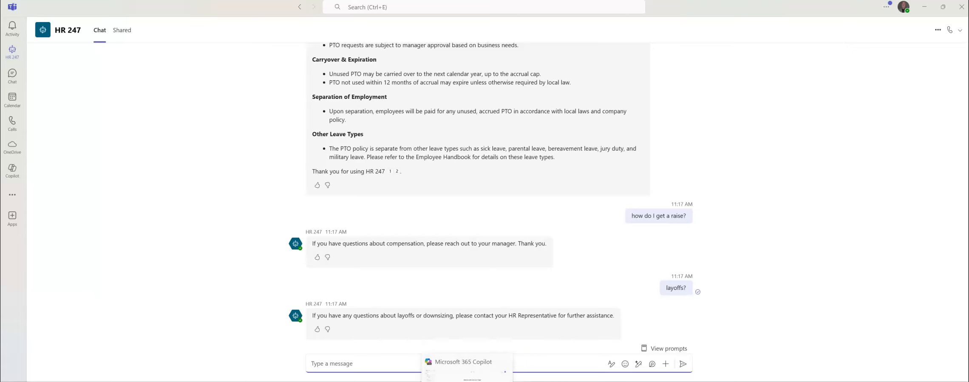
click(466, 362)
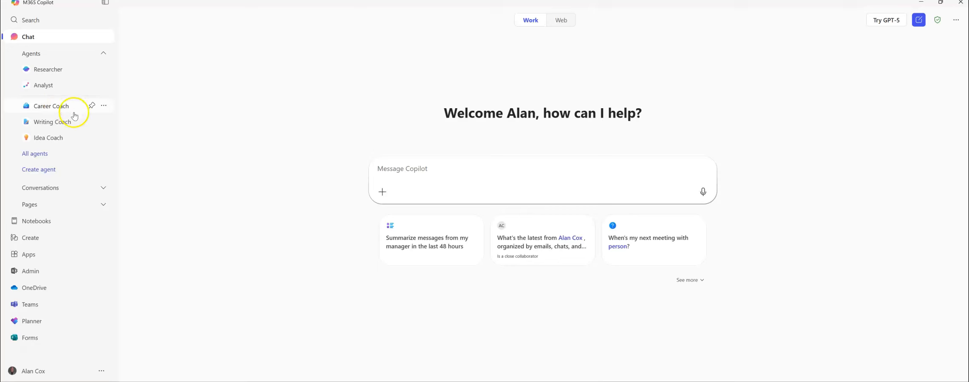
click(42, 157)
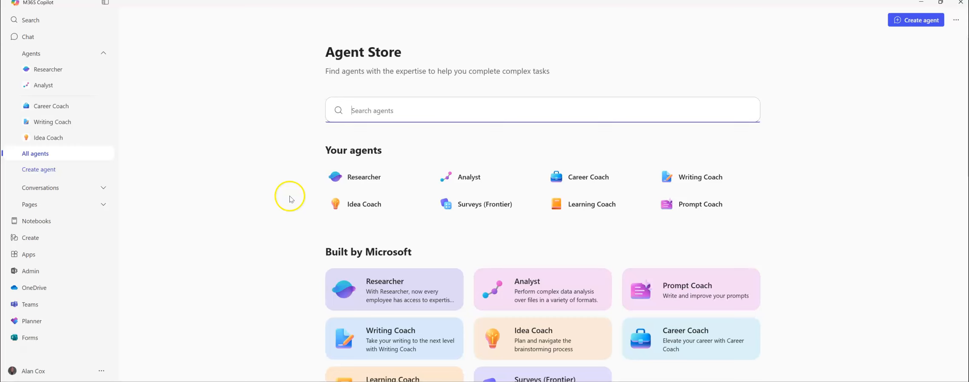
scroll(291, 199, down, 4)
scroll(288, 201, up, 4)
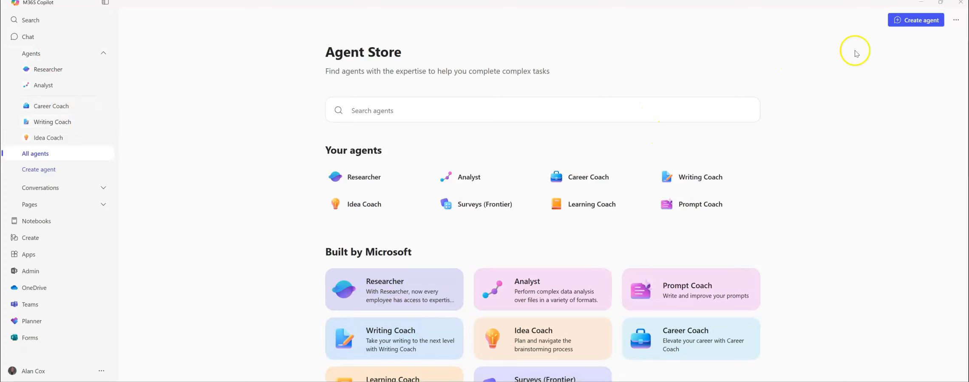
click(961, 4)
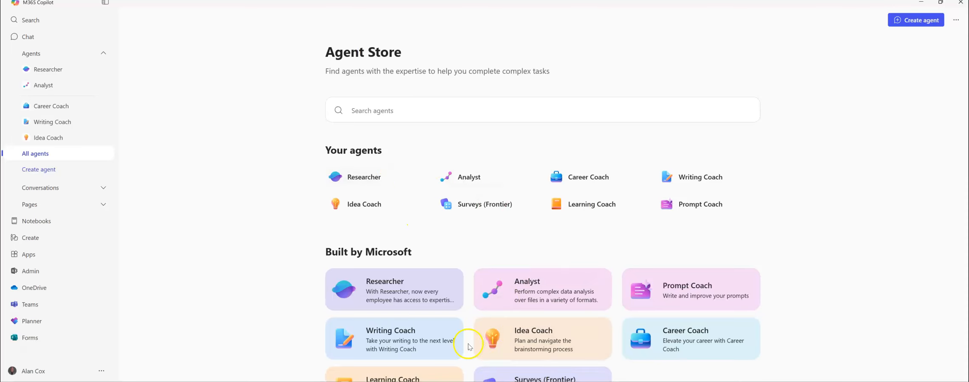
scroll(359, 191, down, 9)
scroll(359, 196, up, 7)
scroll(359, 196, down, 10)
scroll(361, 195, up, 8)
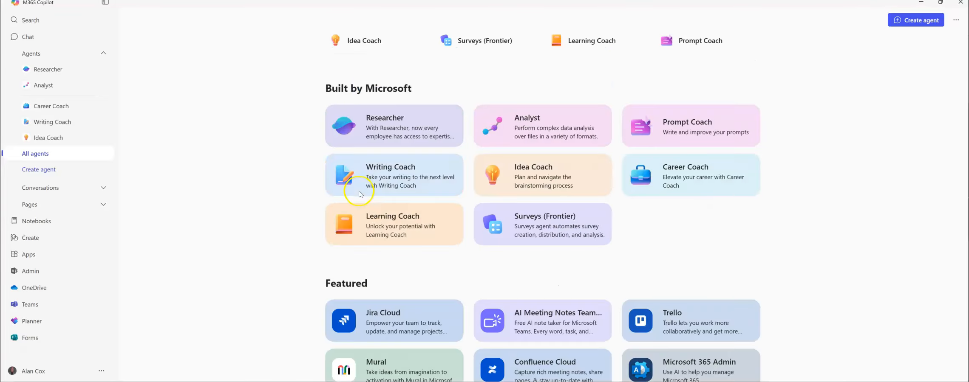
scroll(359, 193, up, 4)
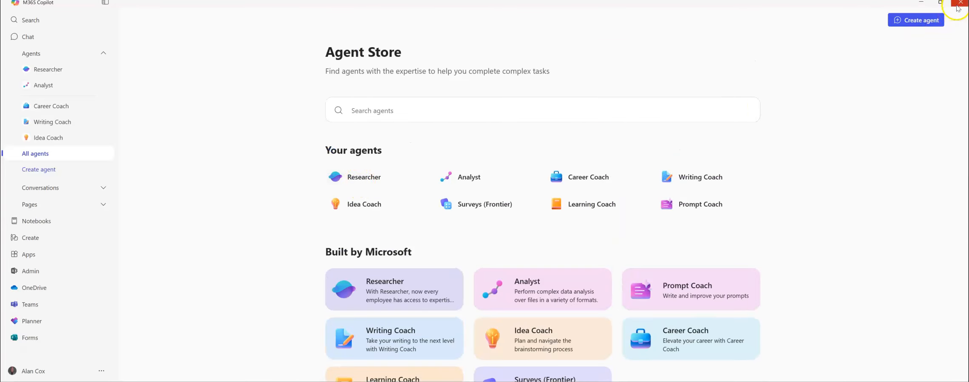
click(959, 5)
Step: Switch to M365 Copilot in the browser and add HR 247 from the Agent Store's Built by your org section
mouse_move(504, 381)
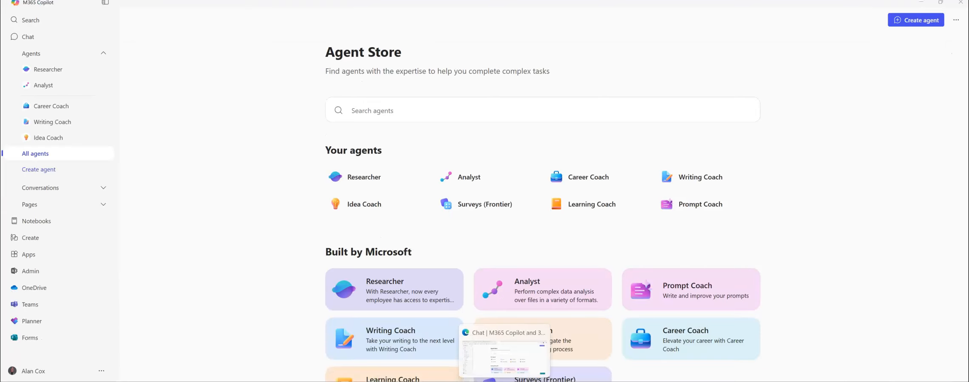
click(505, 359)
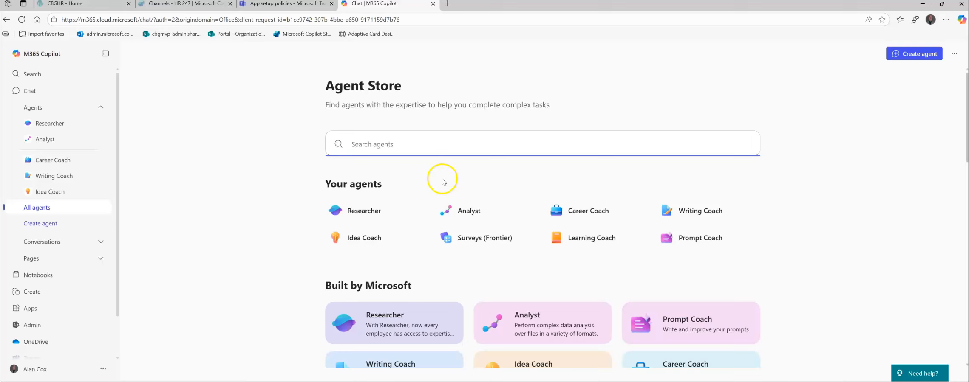
scroll(442, 183, down, 5)
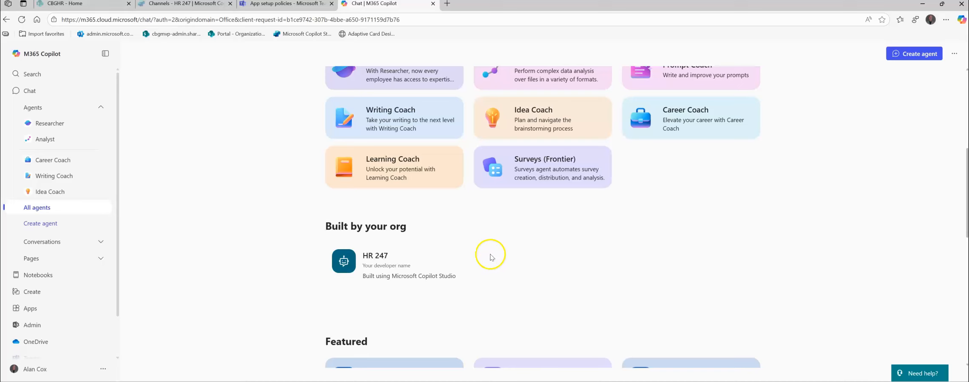
scroll(489, 255, down, 2)
scroll(461, 250, up, 2)
click(365, 258)
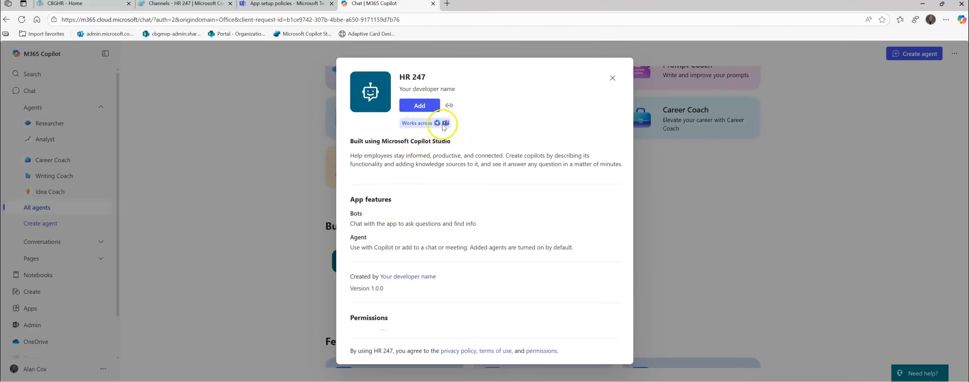
click(421, 106)
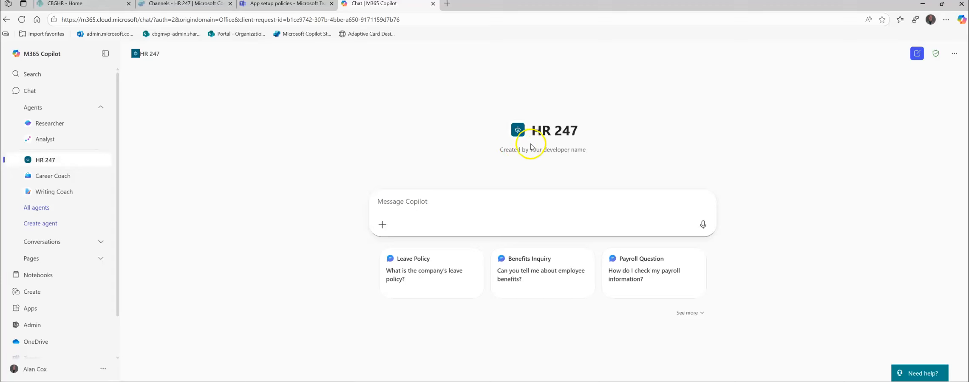
drag(588, 150, 539, 152)
click(369, 156)
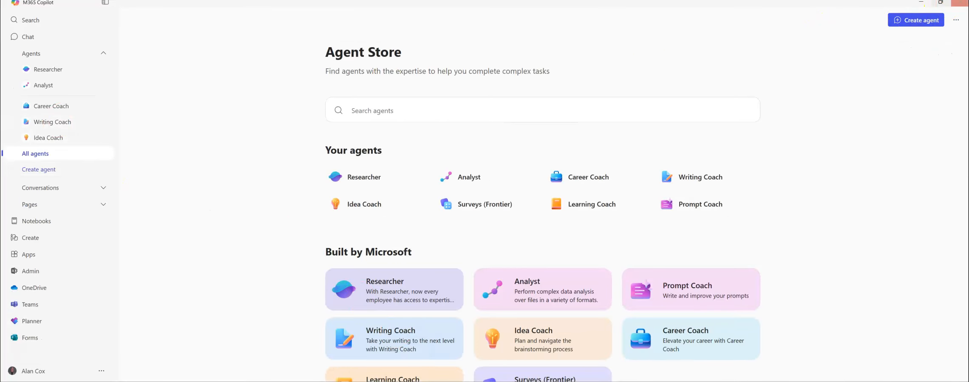
Step: Restart the Microsoft 365 Copilot desktop app and check its Agent Store again for HR 247
click(963, 3)
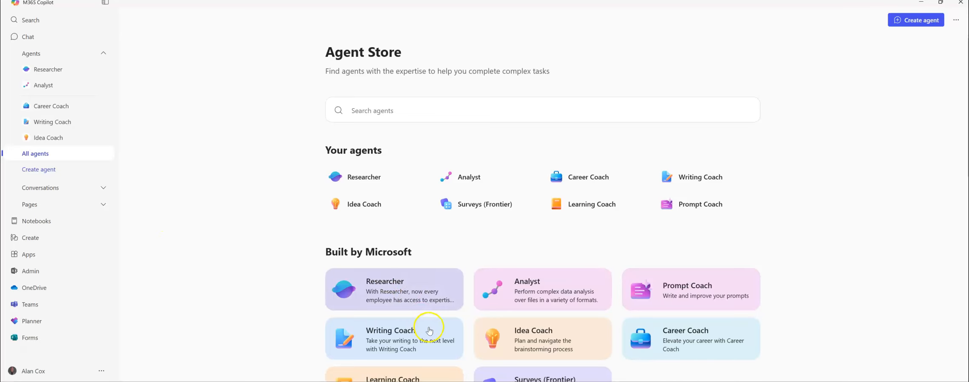
mouse_move(467, 381)
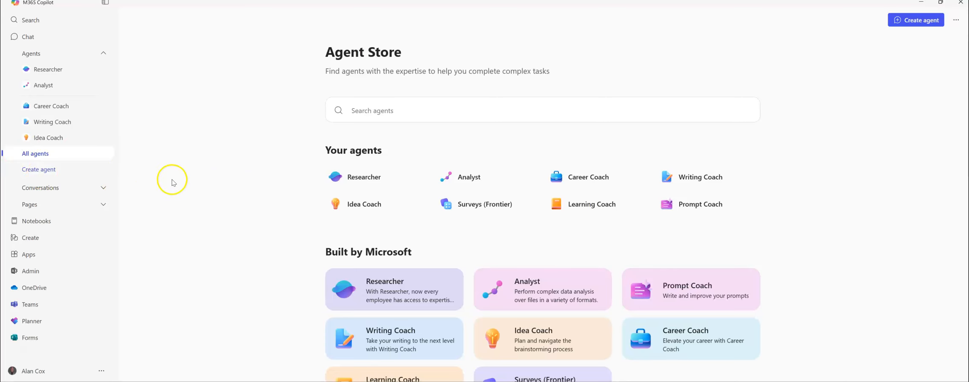
scroll(277, 183, down, 9)
scroll(281, 188, down, 3)
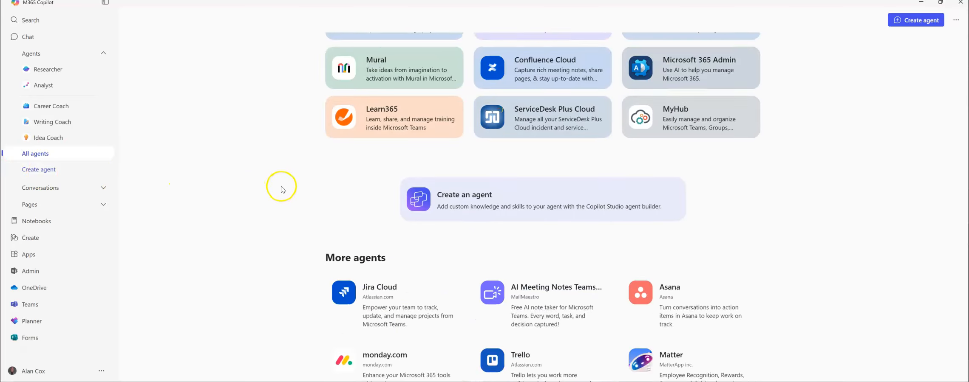
scroll(279, 182, up, 10)
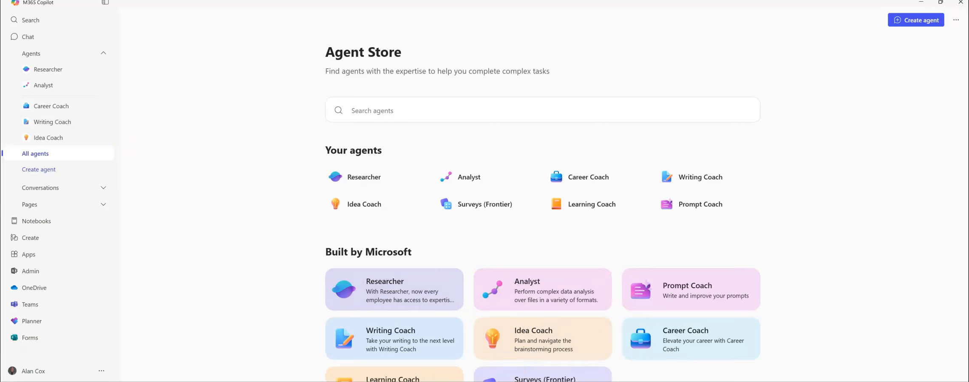
Step: Return to M365 Copilot in the browser, ask HR 247 "what is our pto policy?" and review the reply through its closing line
mouse_move(505, 381)
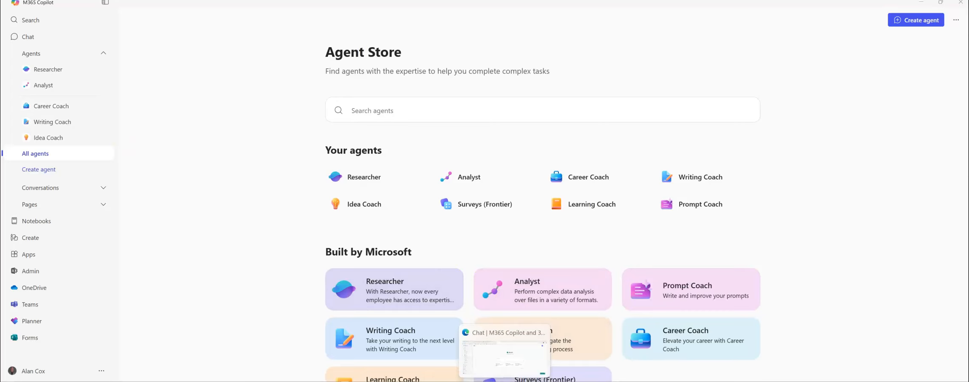
click(503, 357)
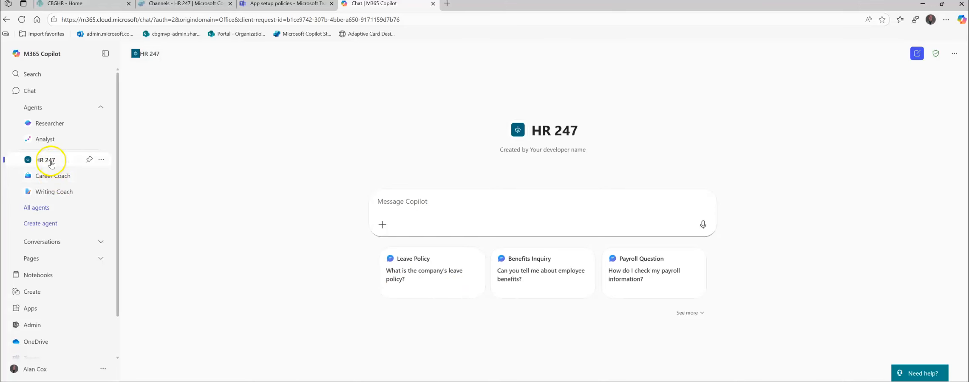
click(472, 197)
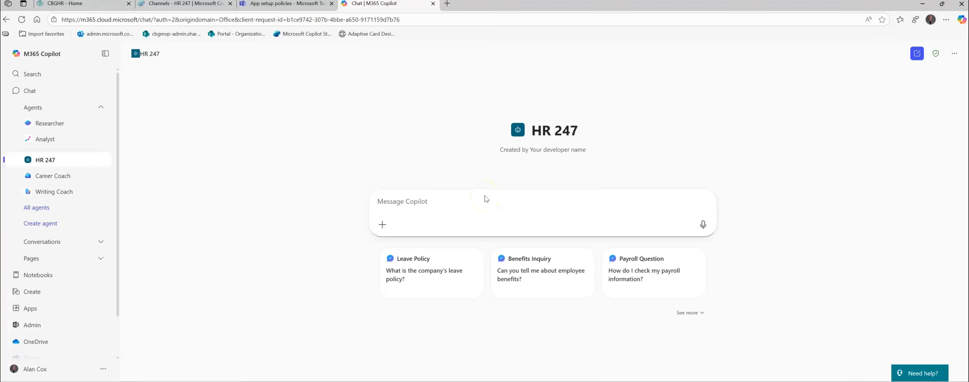
click(503, 193)
text(what is our)
click(512, 191)
text(pto po)
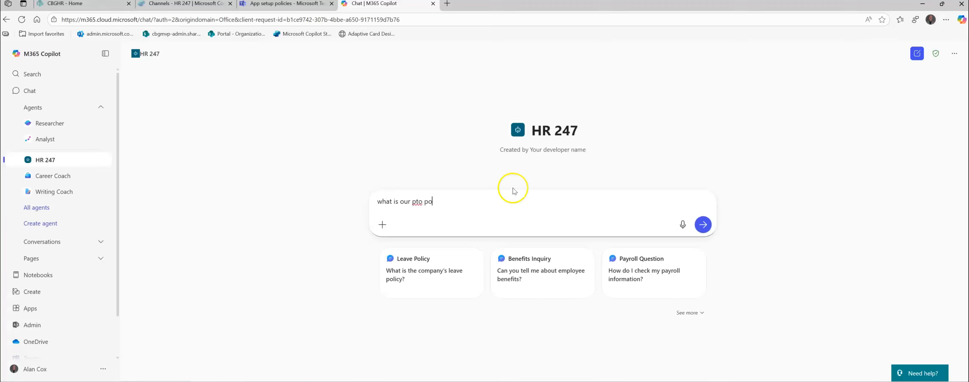
key(Return)
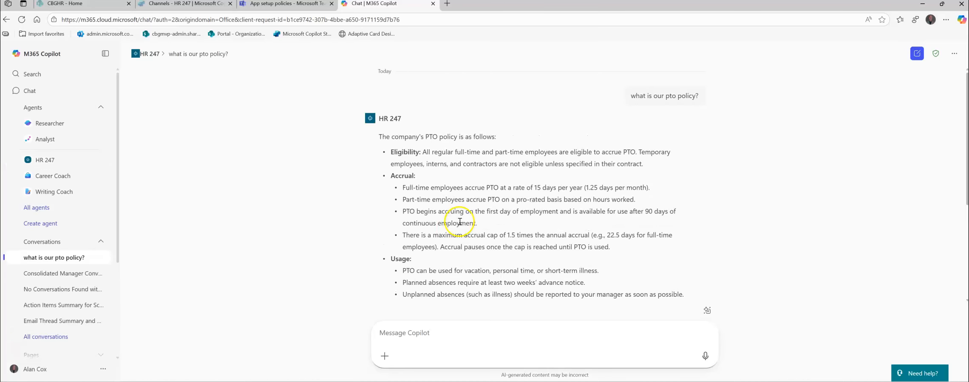
scroll(460, 222, down, 4)
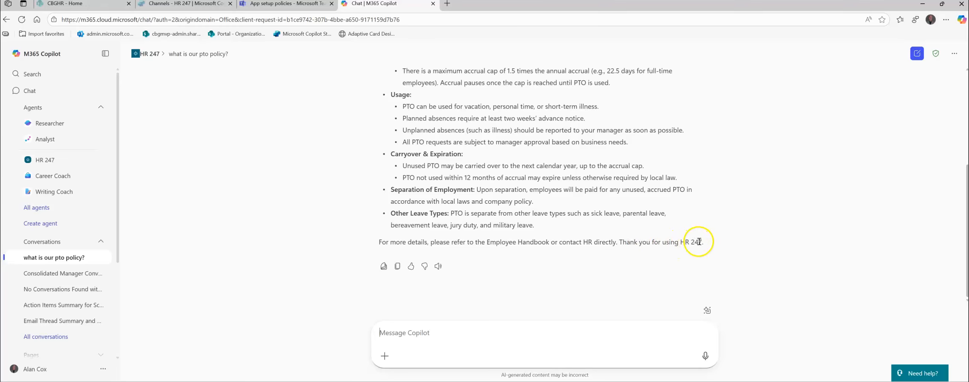
drag(702, 242, 655, 243)
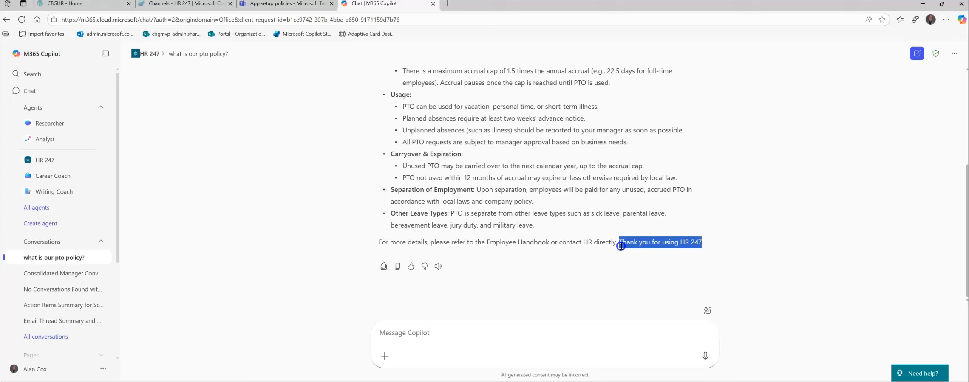
click(521, 249)
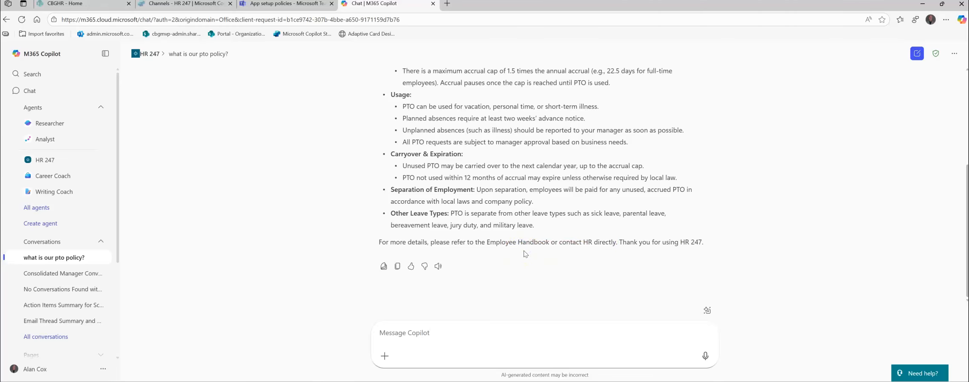
scroll(525, 254, up, 3)
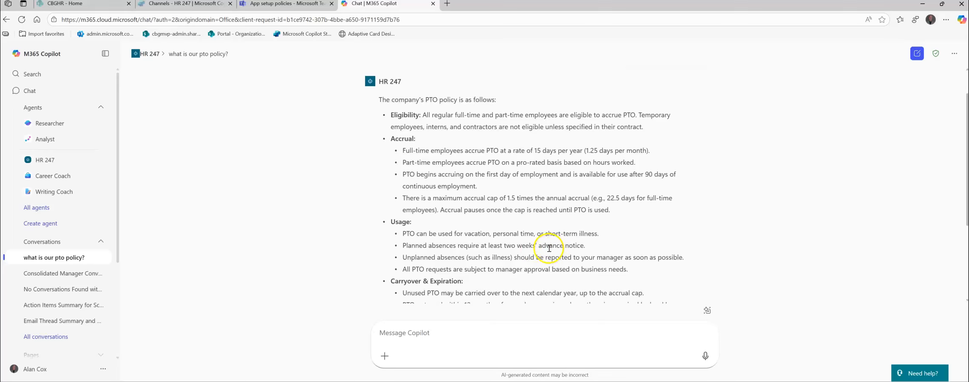